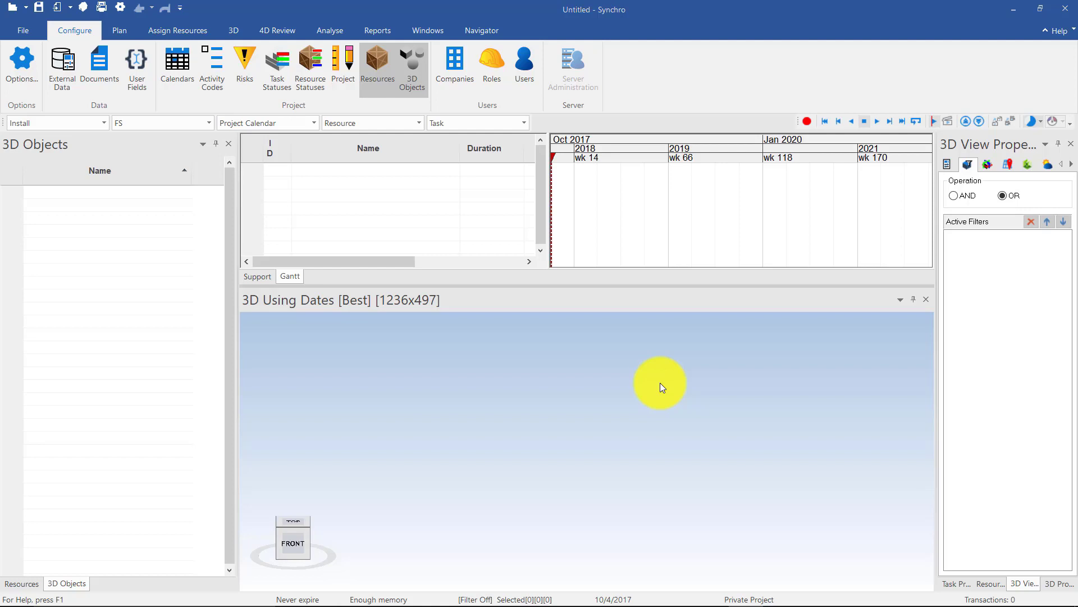
# Step: Open the private project Synchro Training Project.sp from the .sp Files folder of Synchro PRO Training
pyautogui.click(33, 27)
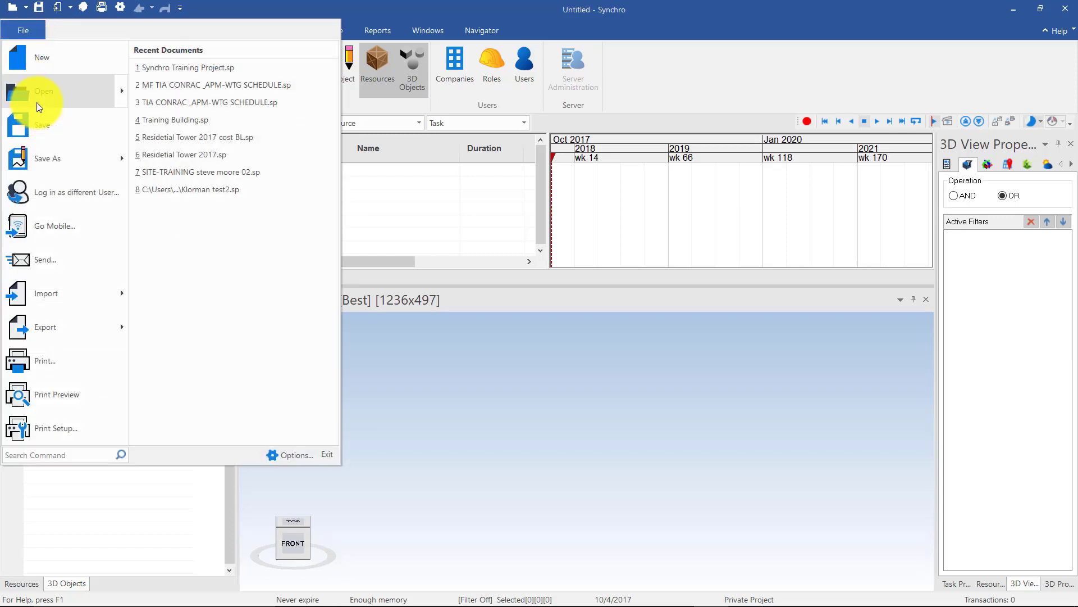
pyautogui.moveTo(36, 102)
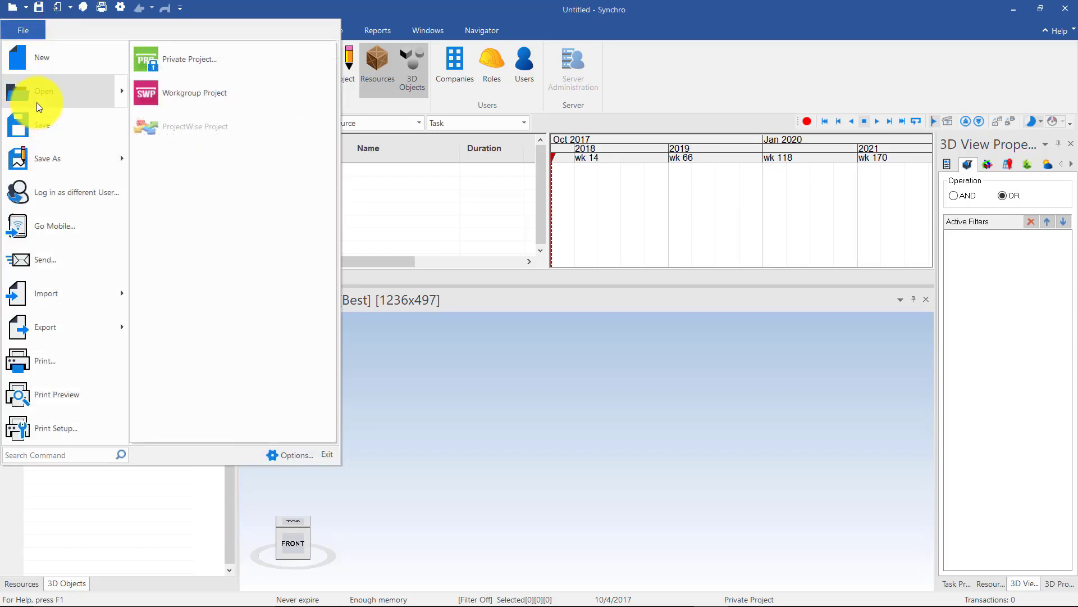
pyautogui.click(187, 77)
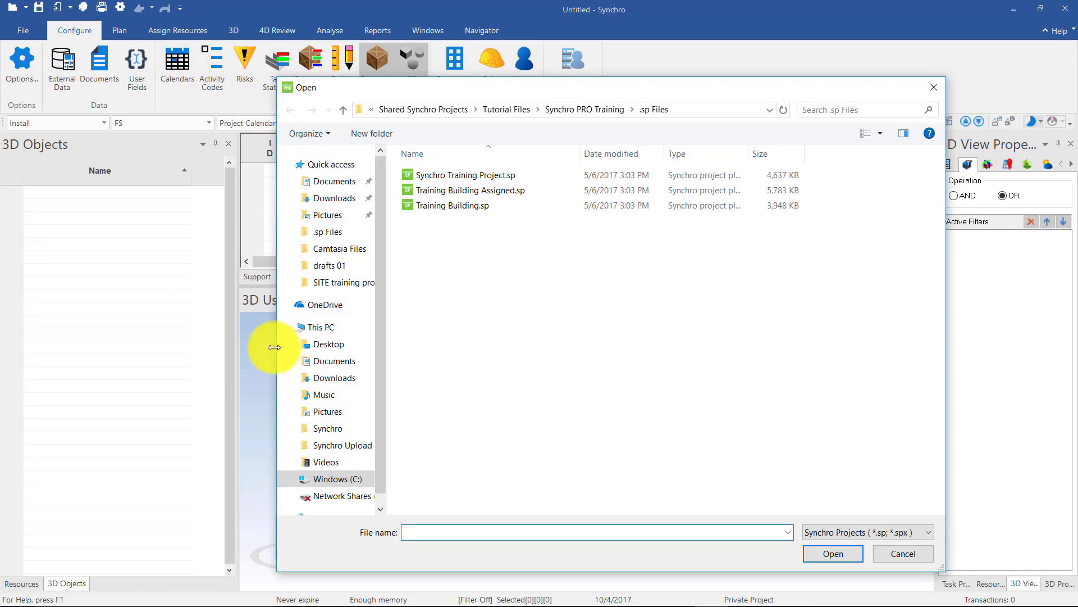
pyautogui.moveTo(276, 346); pyautogui.dragTo(77, 343)
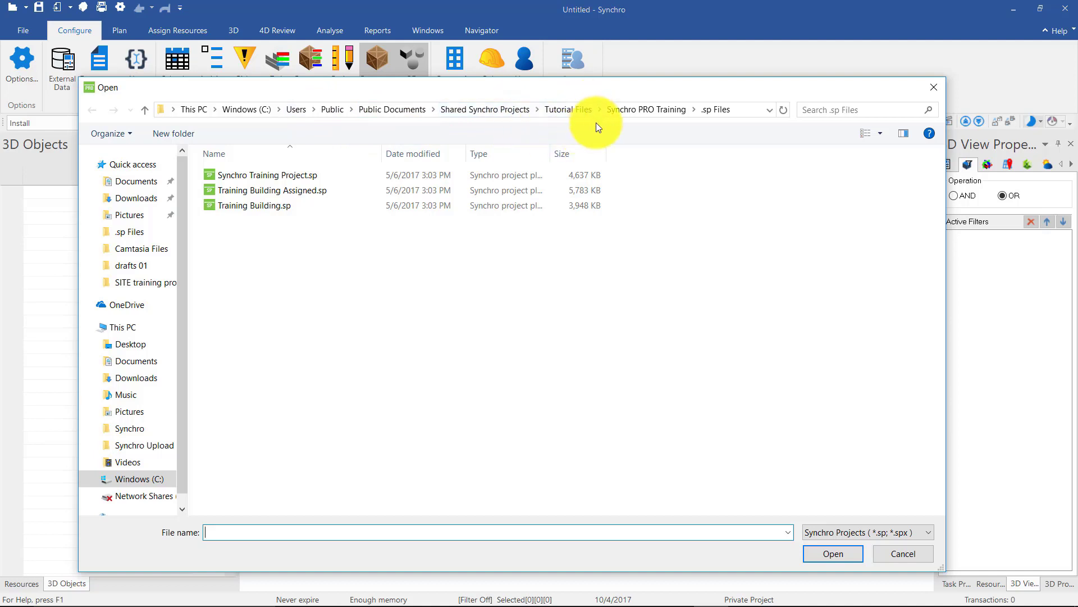
pyautogui.click(650, 111)
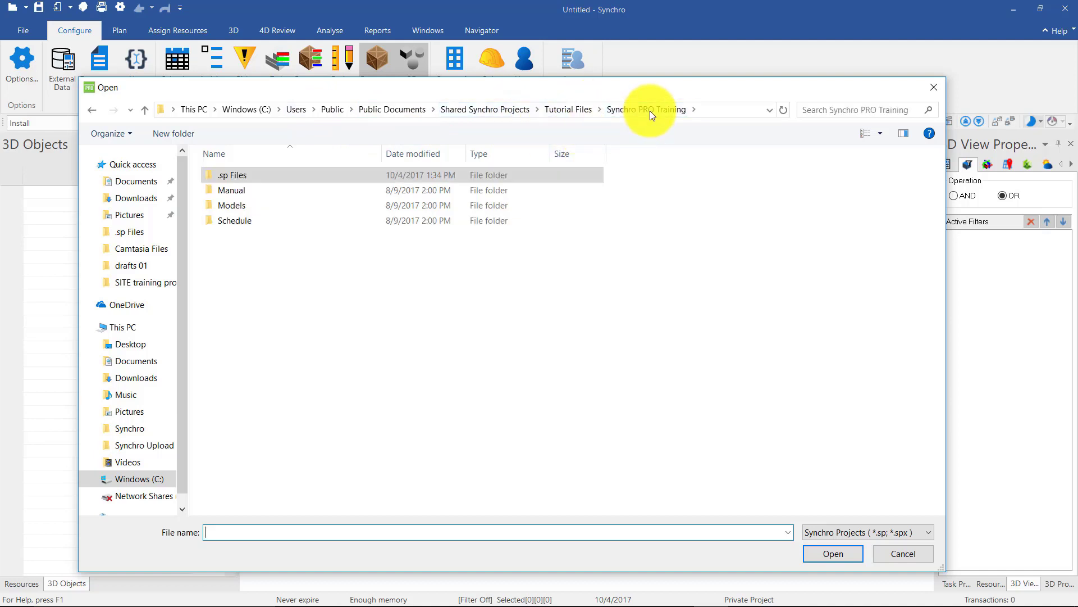
pyautogui.doubleClick(255, 179)
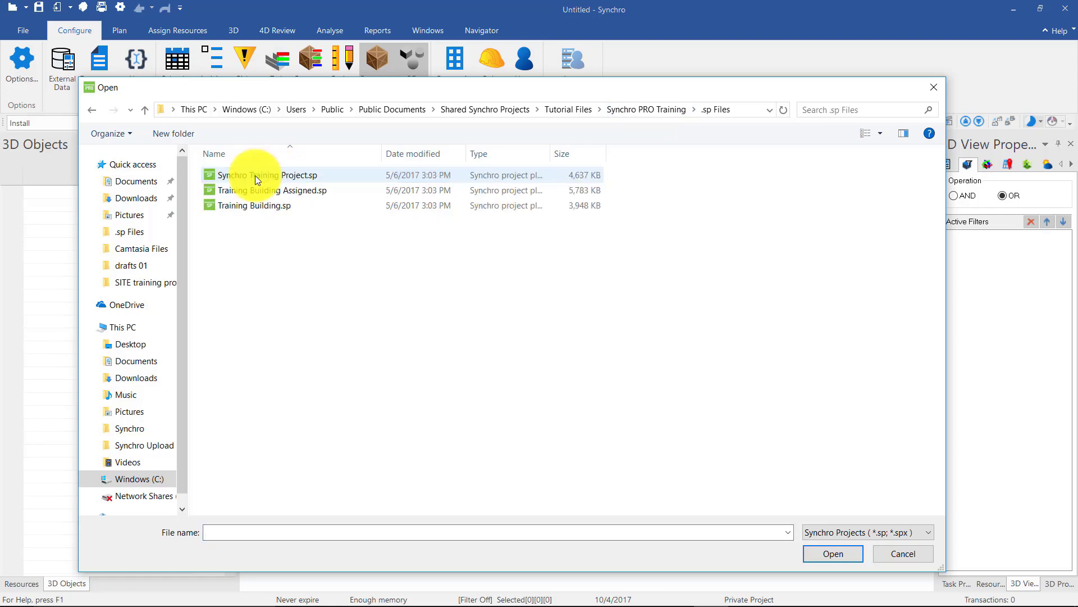
pyautogui.doubleClick(256, 177)
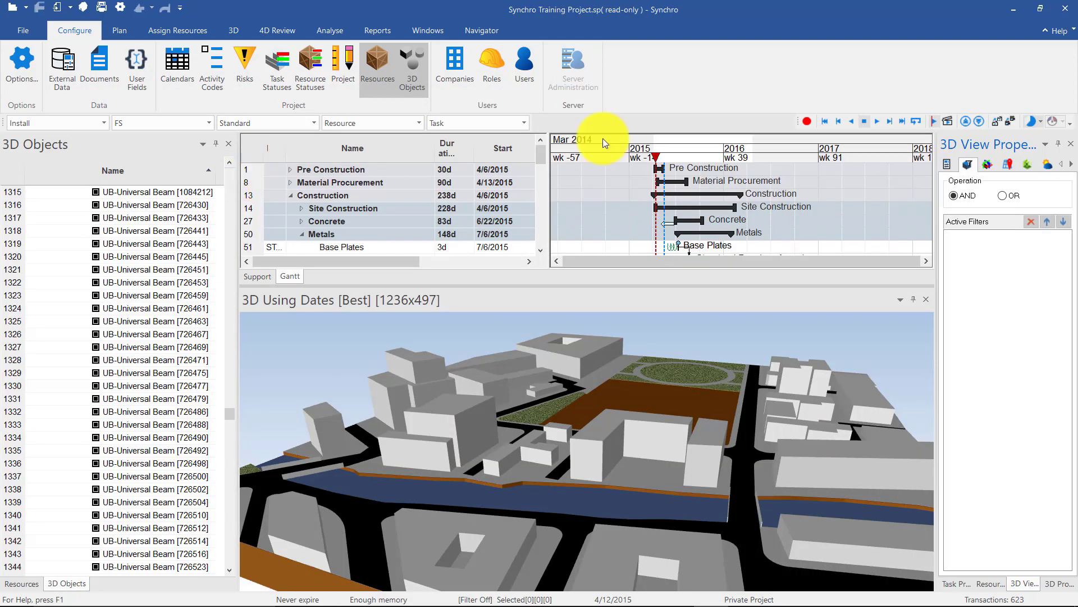
# Step: Open Synchro Training Project.sp from its folder in File Explorer and move the Gantt focus time to 5/27/2016
pyautogui.click(1006, 13)
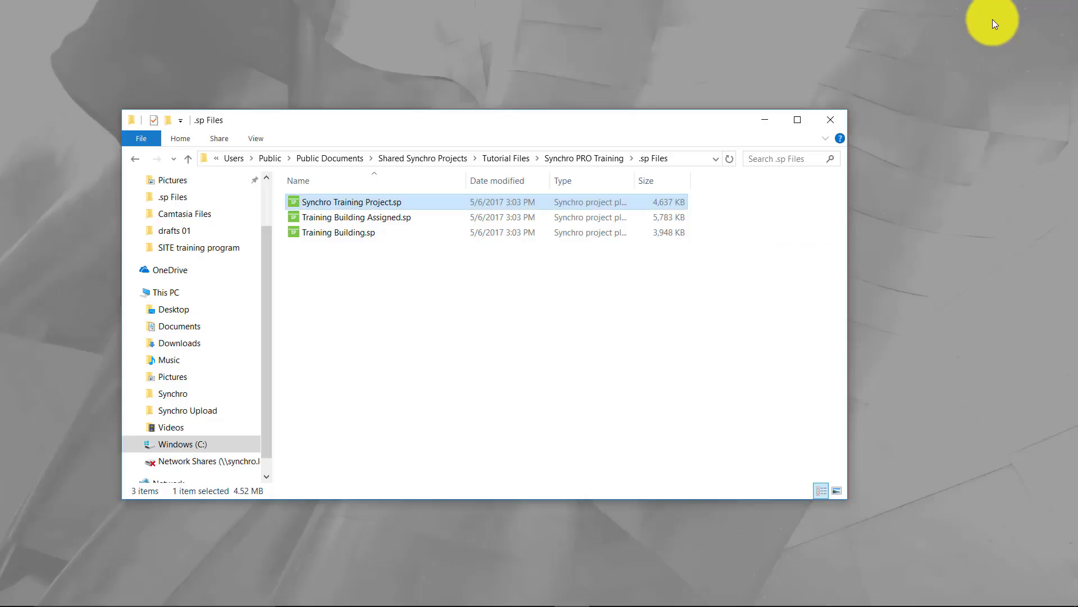
pyautogui.doubleClick(379, 207)
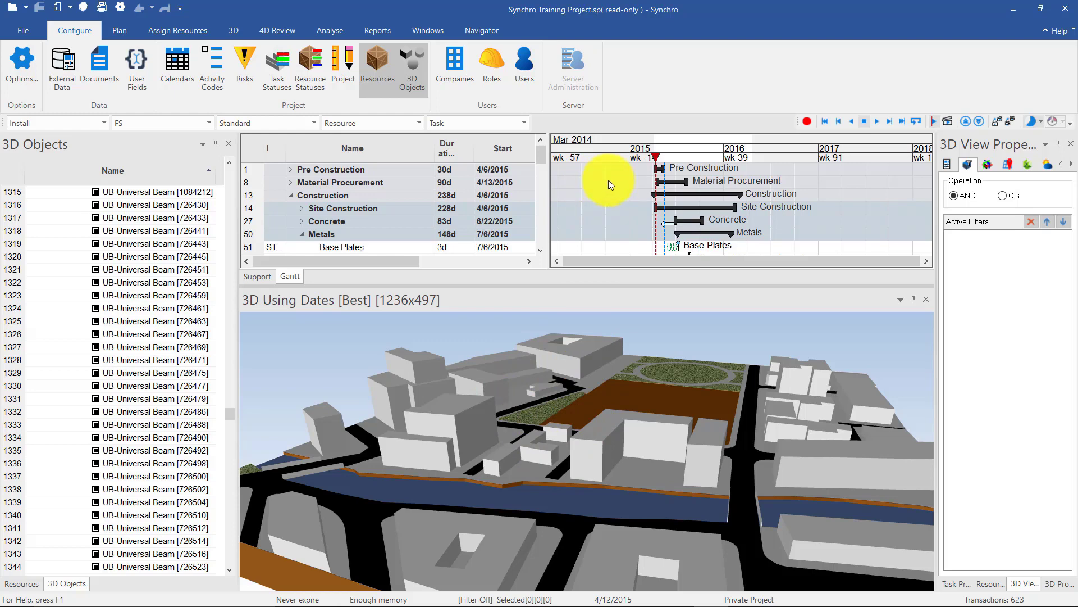
pyautogui.moveTo(655, 156); pyautogui.dragTo(762, 160)
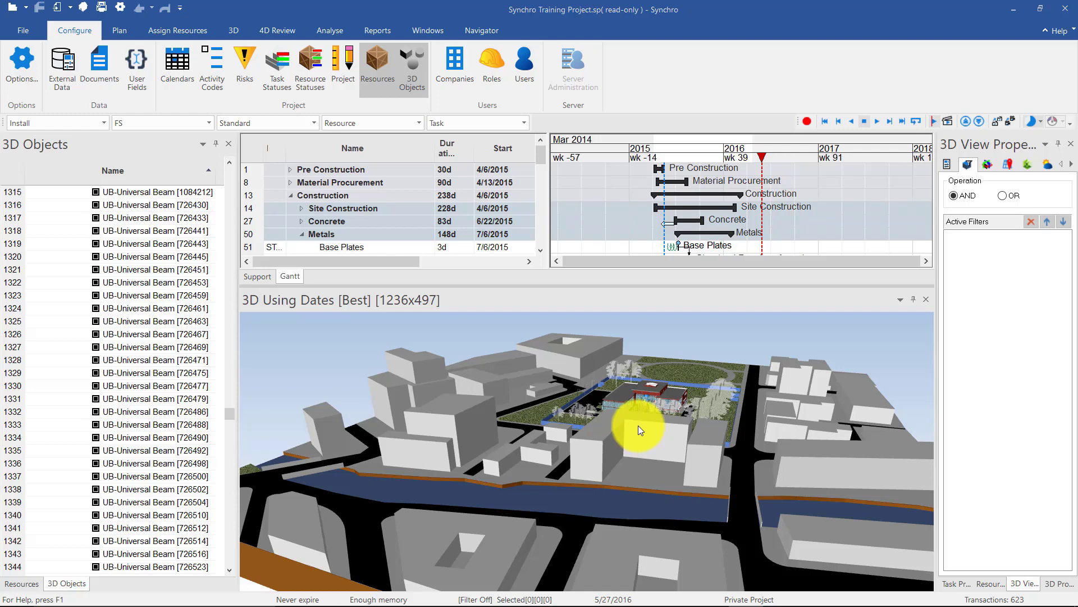
# Step: Collapse ArchitectureRevision1.dwfx and Structure.dwfx in the 3D Objects tree
pyautogui.moveTo(228, 416); pyautogui.dragTo(219, 166)
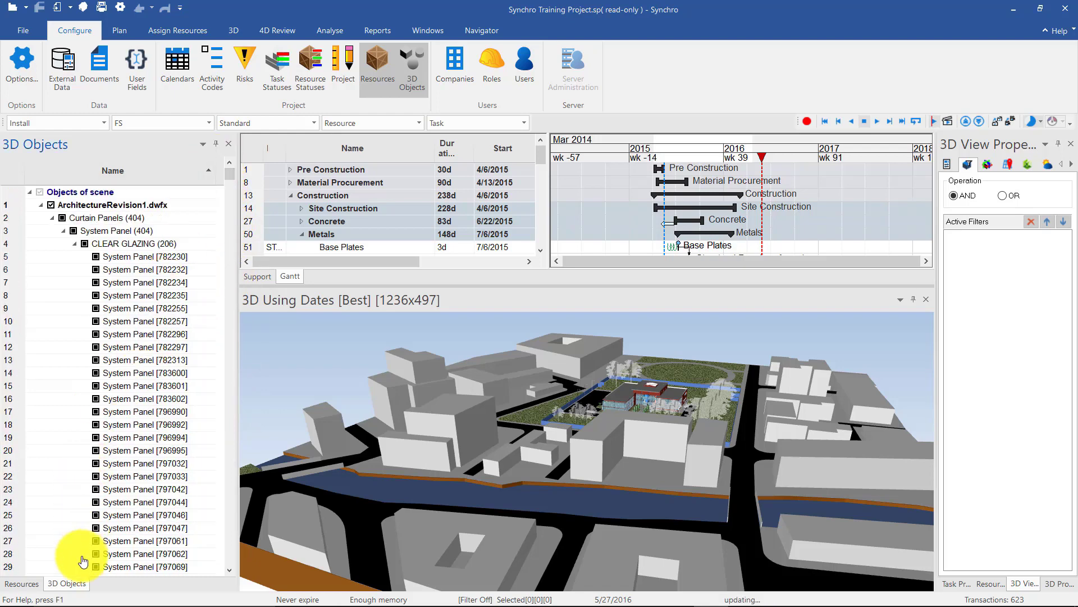
pyautogui.click(41, 205)
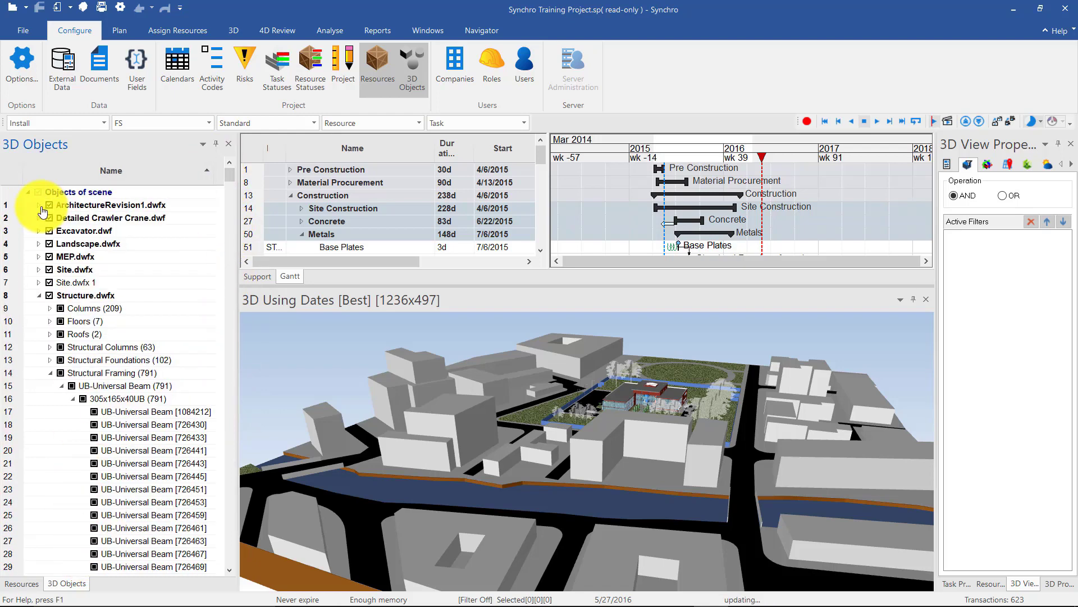
pyautogui.click(39, 295)
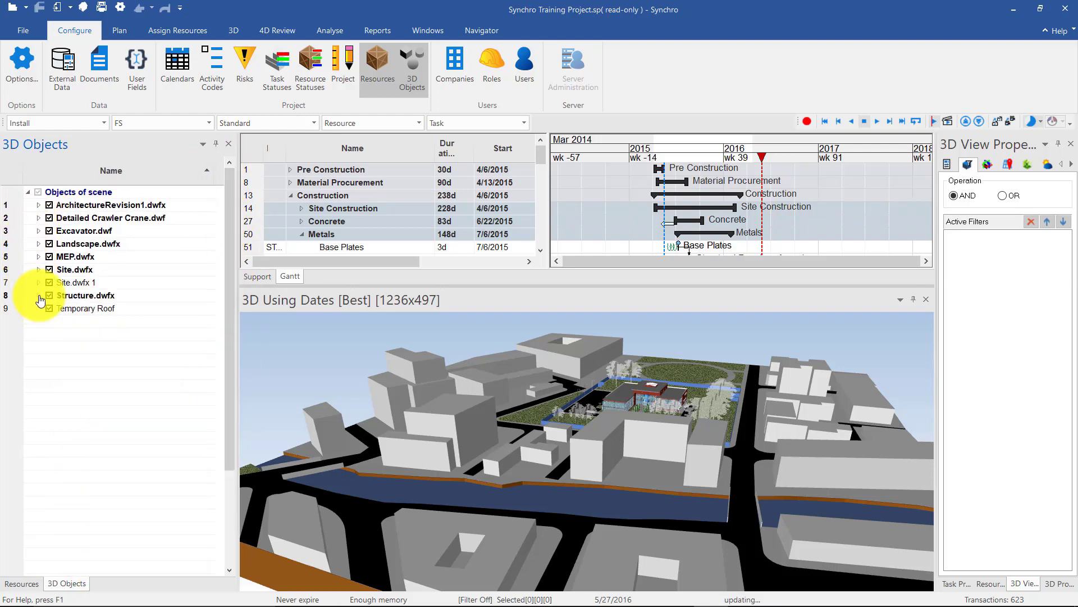
# Step: Show the project's resources and collapse the Office Building group under Material Resources
pyautogui.click(23, 583)
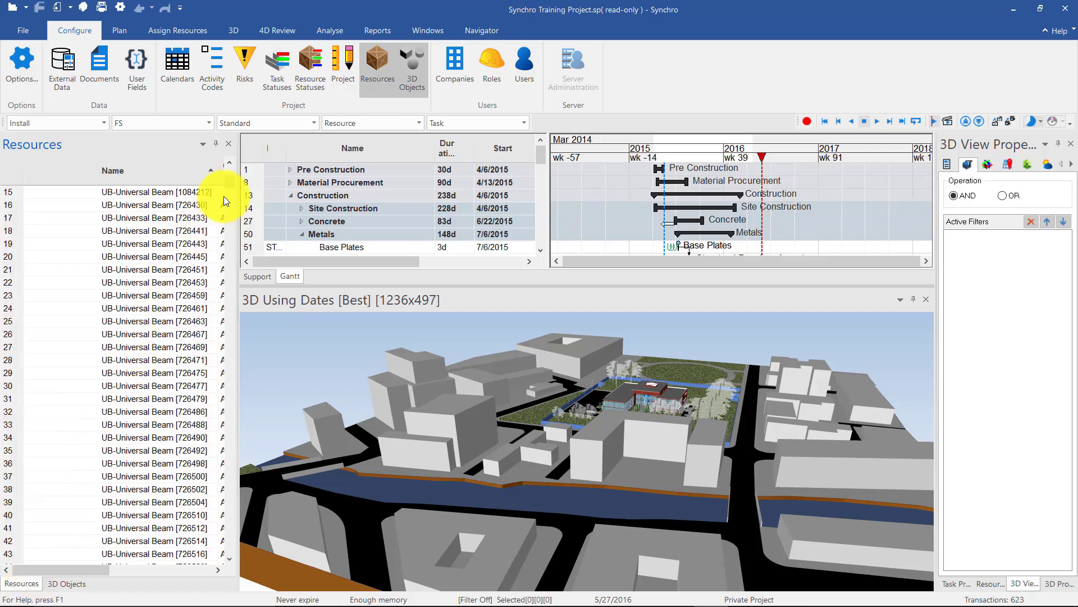
pyautogui.moveTo(229, 181); pyautogui.dragTo(229, 172)
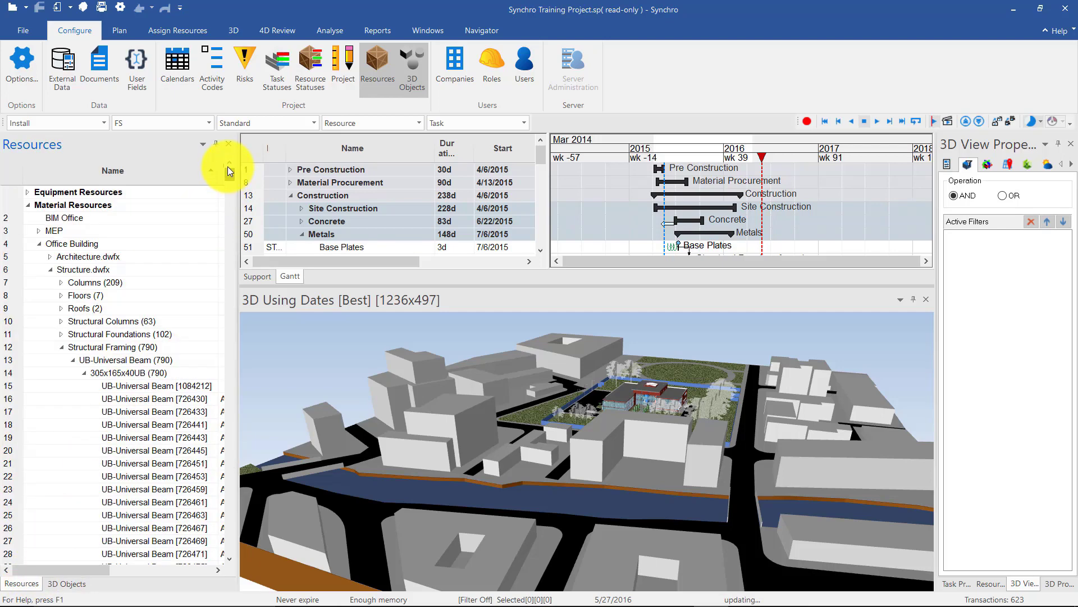
pyautogui.click(38, 243)
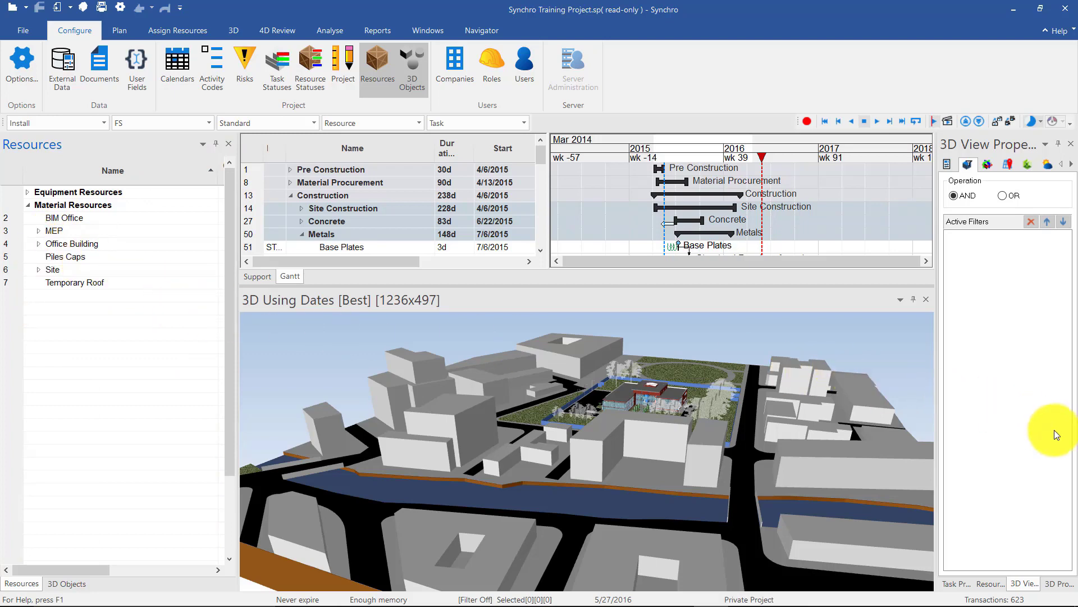
# Step: Widen the resource properties area and examine the general properties and user fields of a steel beam in the central building
pyautogui.click(990, 585)
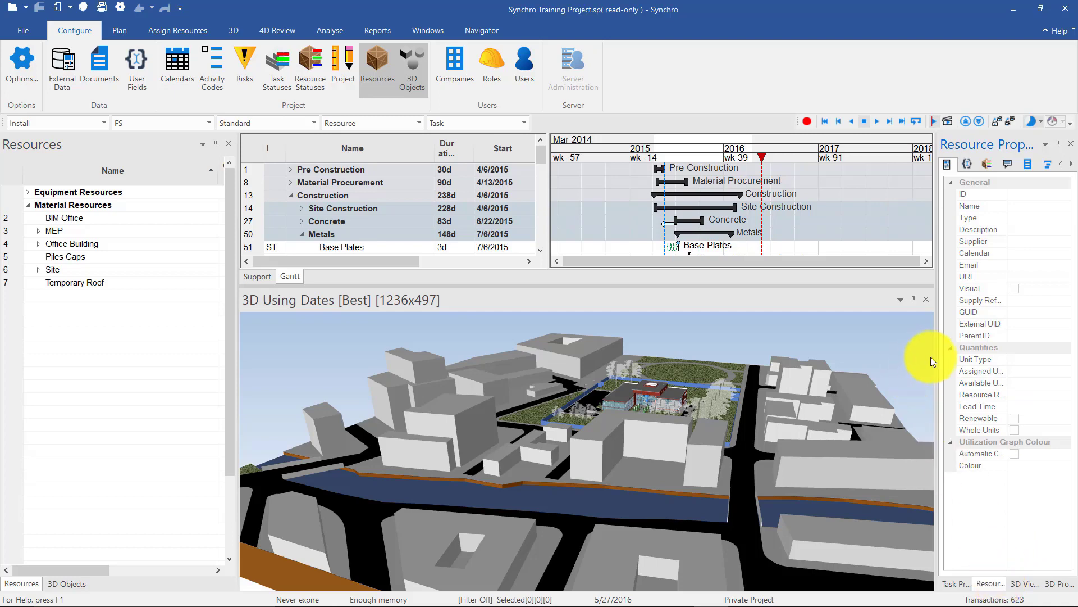
pyautogui.moveTo(935, 358); pyautogui.dragTo(890, 361)
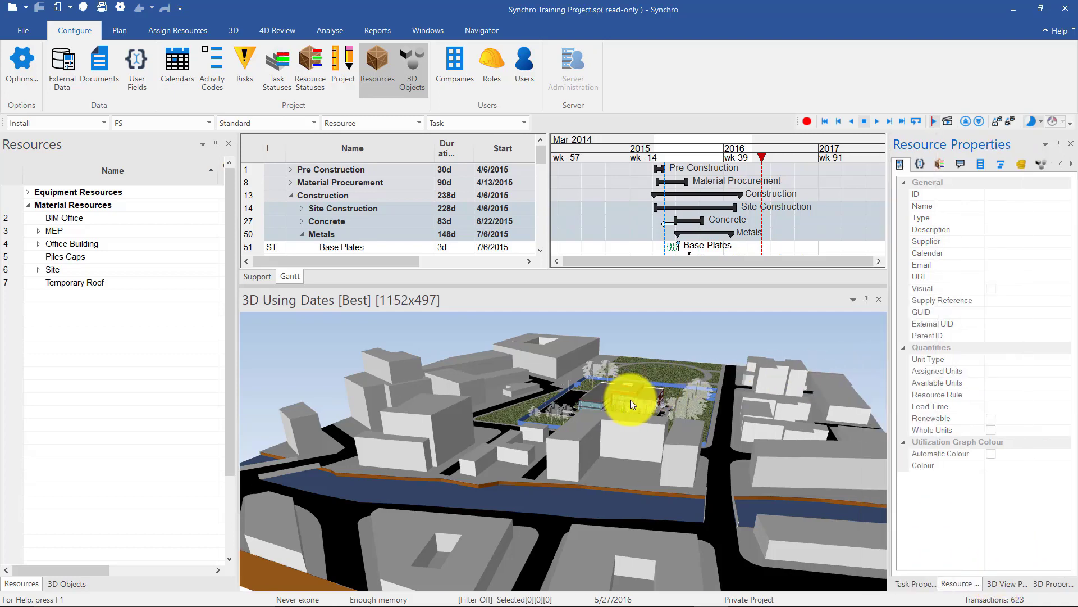
pyautogui.click(594, 394)
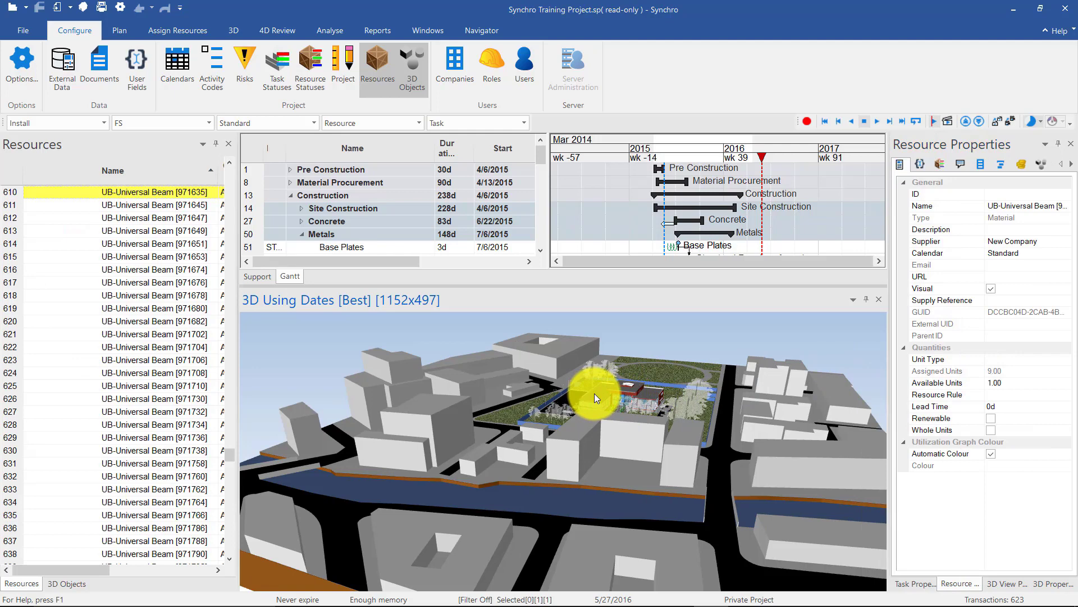
pyautogui.click(921, 164)
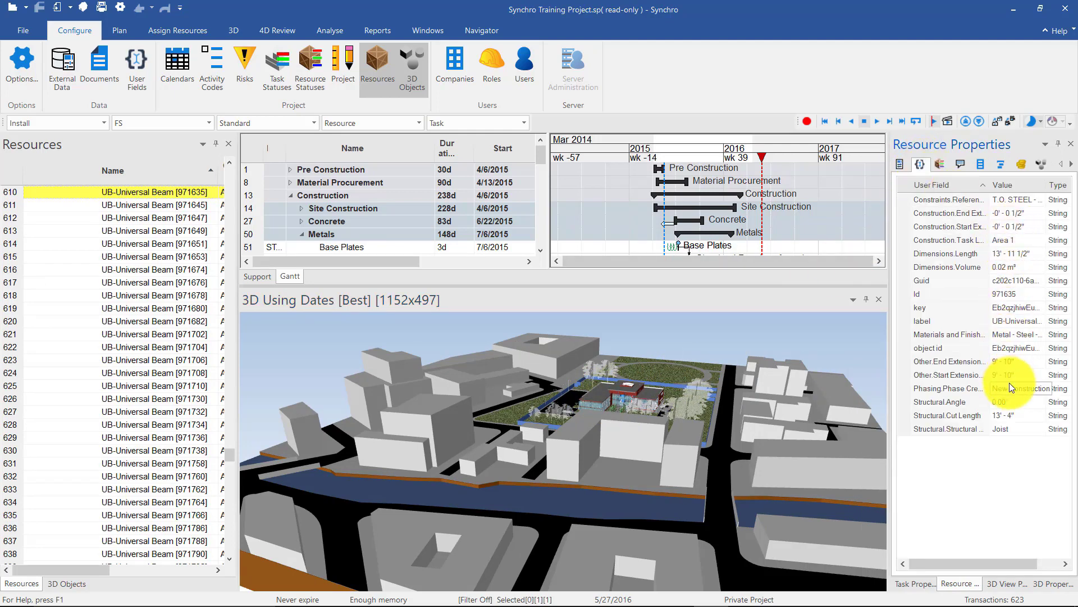
pyautogui.click(764, 358)
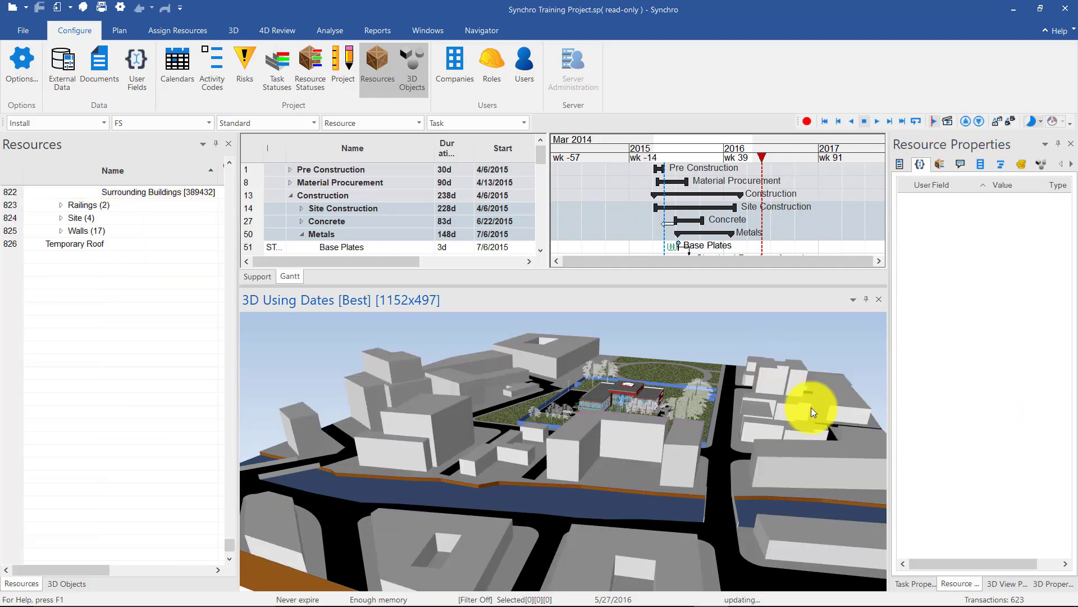
# Step: Examine the task properties of Structural Framing, Area 2, extend the selection through Area 4, and clear it
pyautogui.click(914, 583)
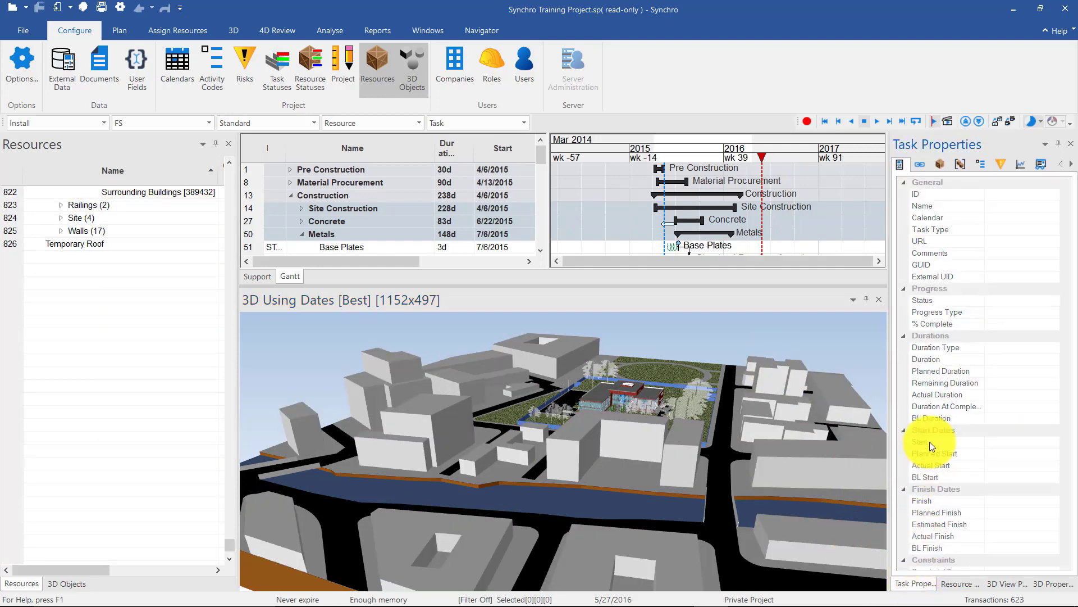
pyautogui.scroll(-2, 349, 214)
pyautogui.click(349, 220)
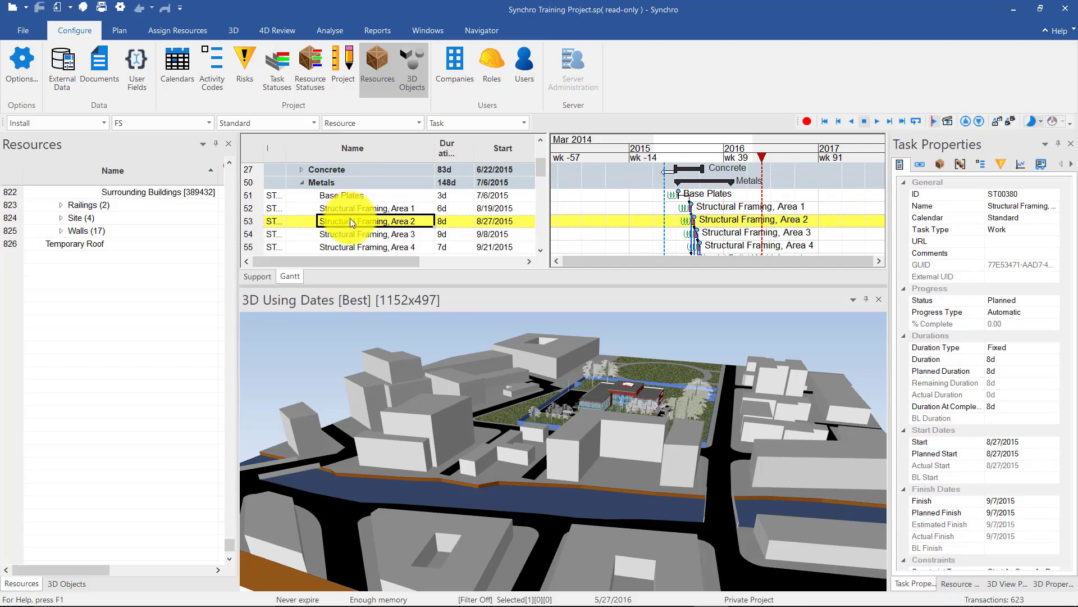
pyautogui.scroll(-1, 350, 219)
pyautogui.keyDown('shift'); pyautogui.click(355, 224); pyautogui.keyUp('shift')
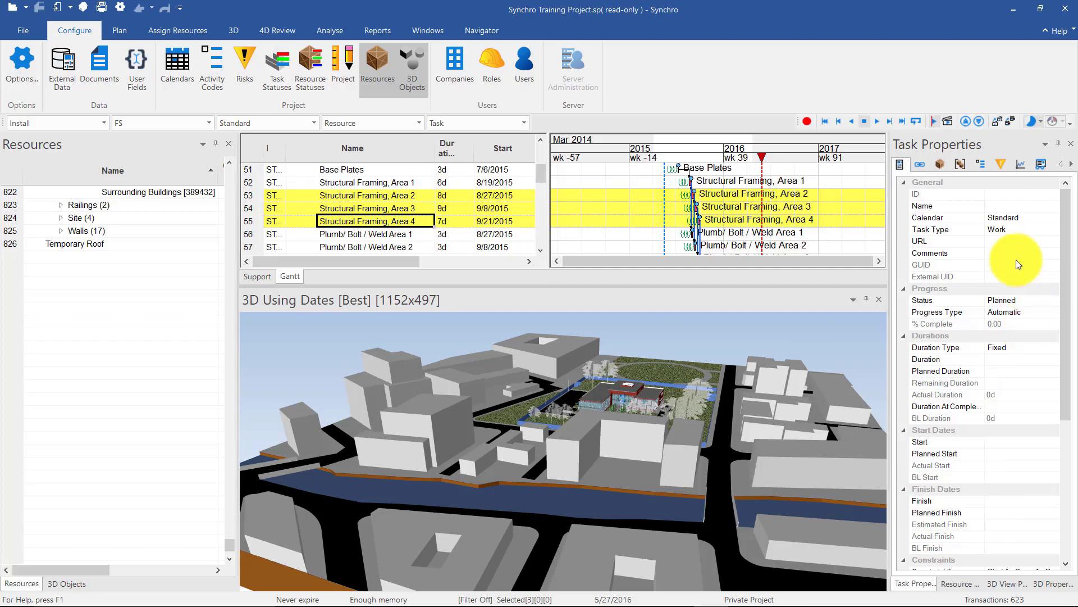
pyautogui.click(671, 309)
# Step: View the 3D view properties and examine the user fields of the Surrounding Buildings object in its 3D properties
pyautogui.click(1005, 584)
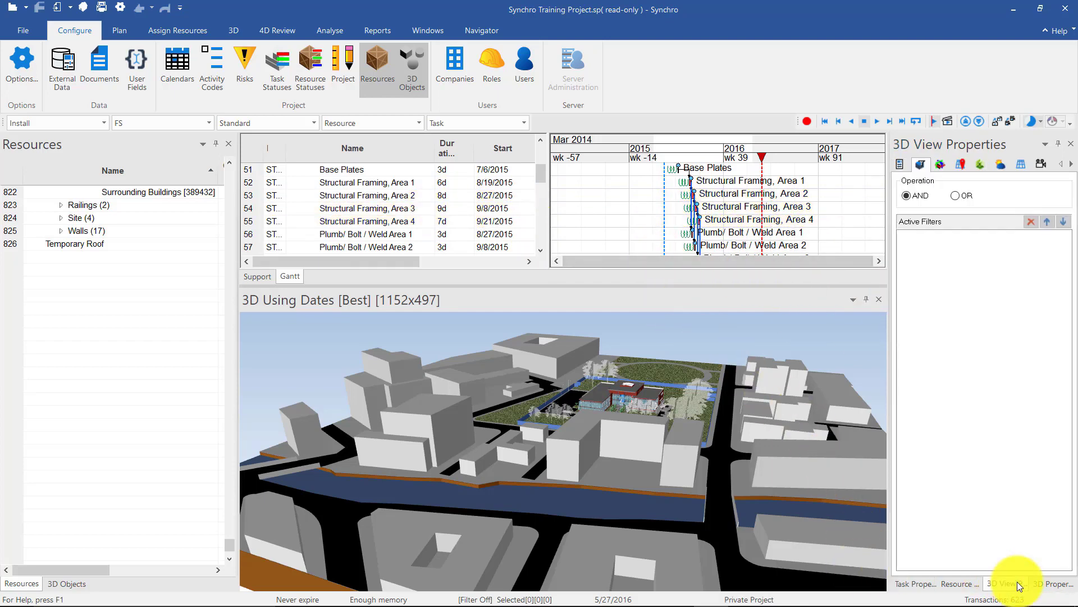
pyautogui.click(1052, 584)
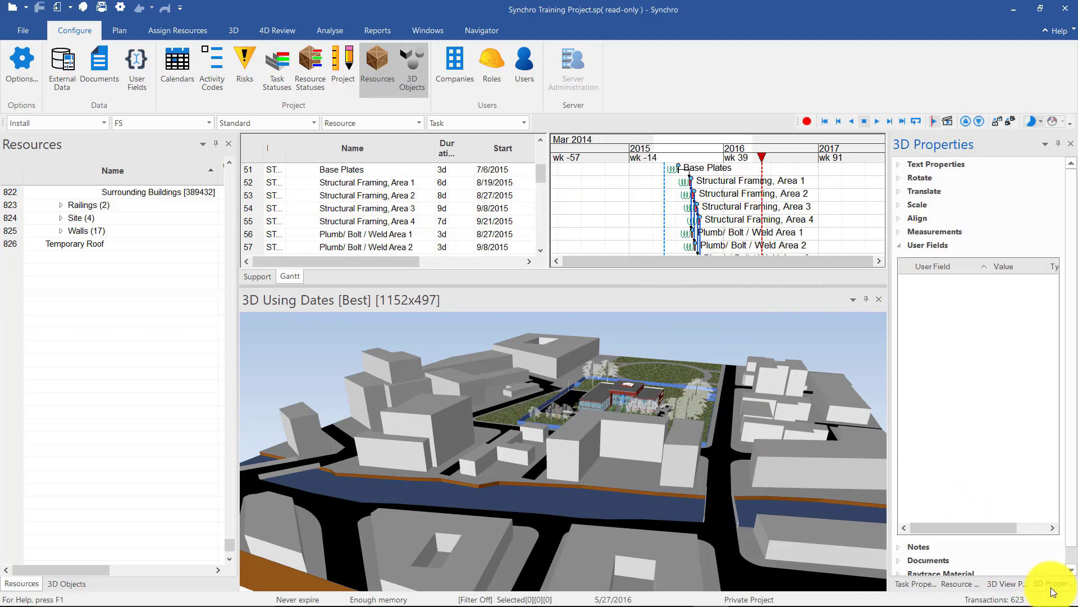
pyautogui.click(552, 360)
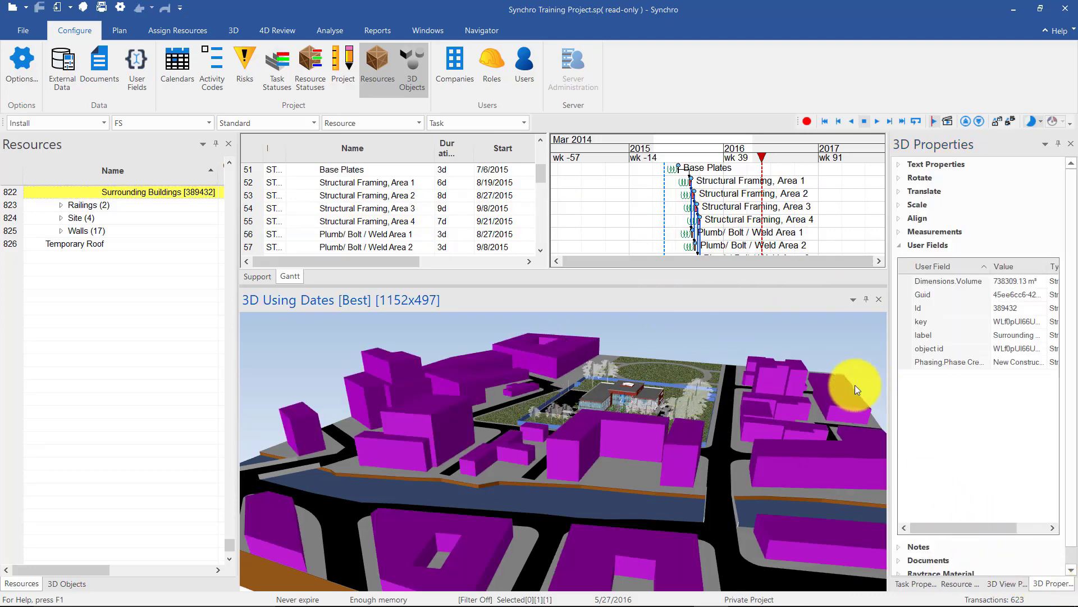
pyautogui.click(625, 366)
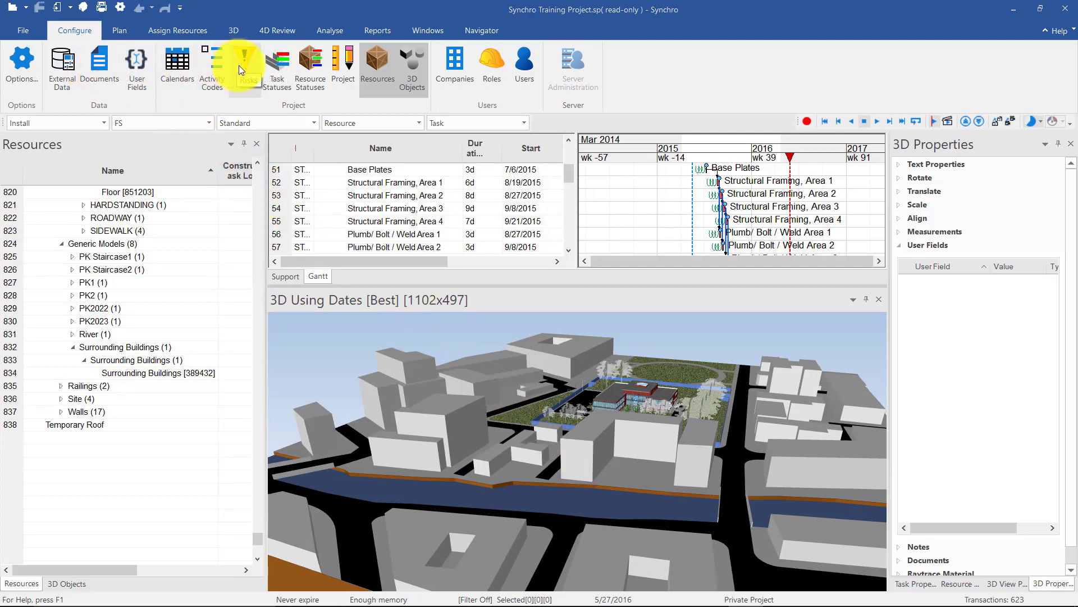
# Step: Display the task filters, compare them with the 3D objects and resources lists, and hide the filters again
pyautogui.click(120, 28)
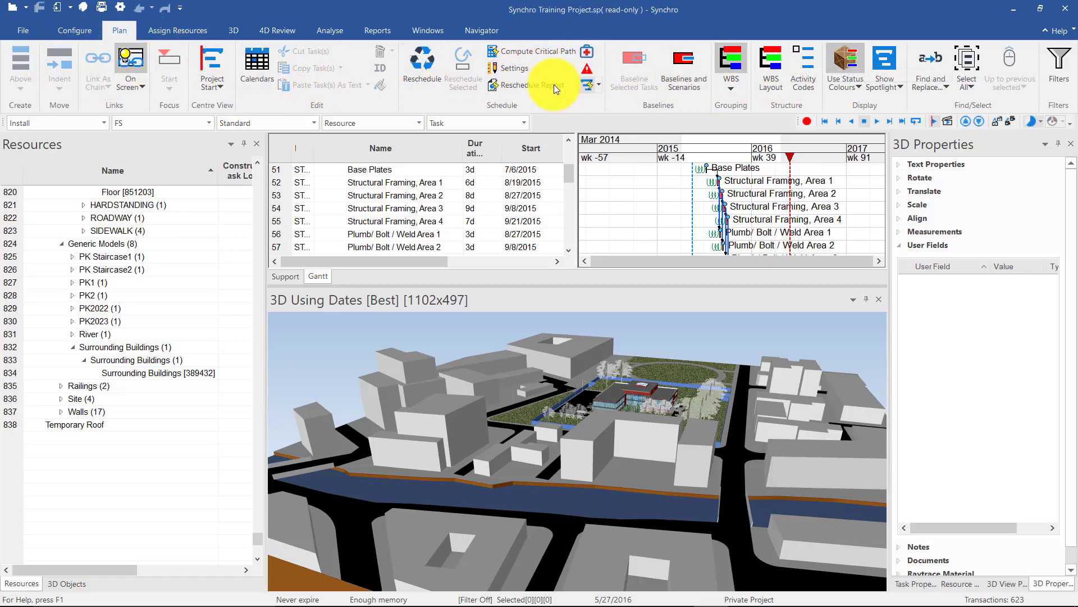
pyautogui.click(1063, 66)
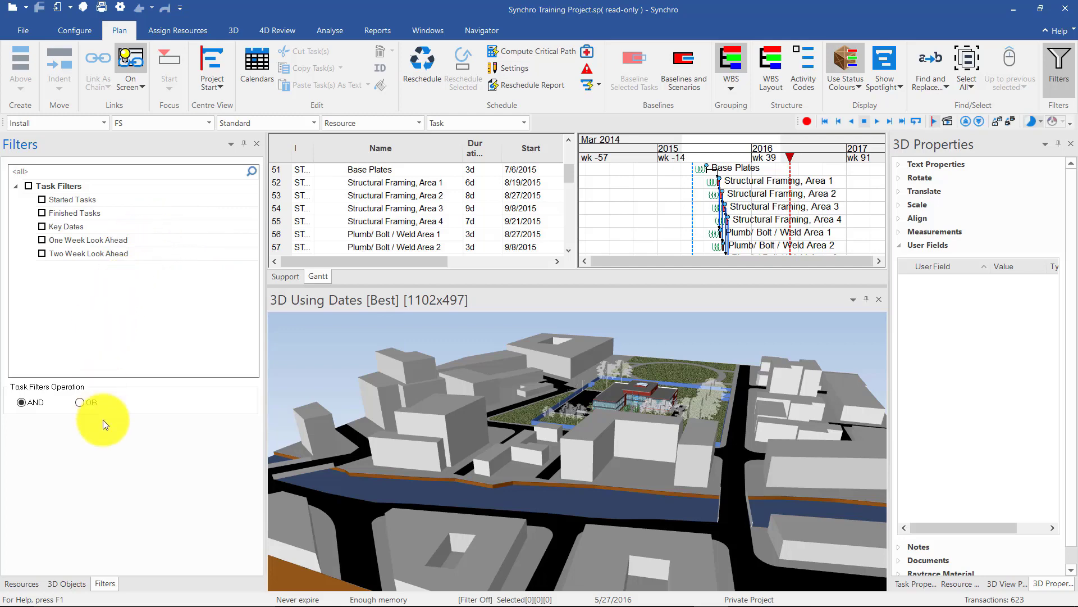
pyautogui.click(49, 584)
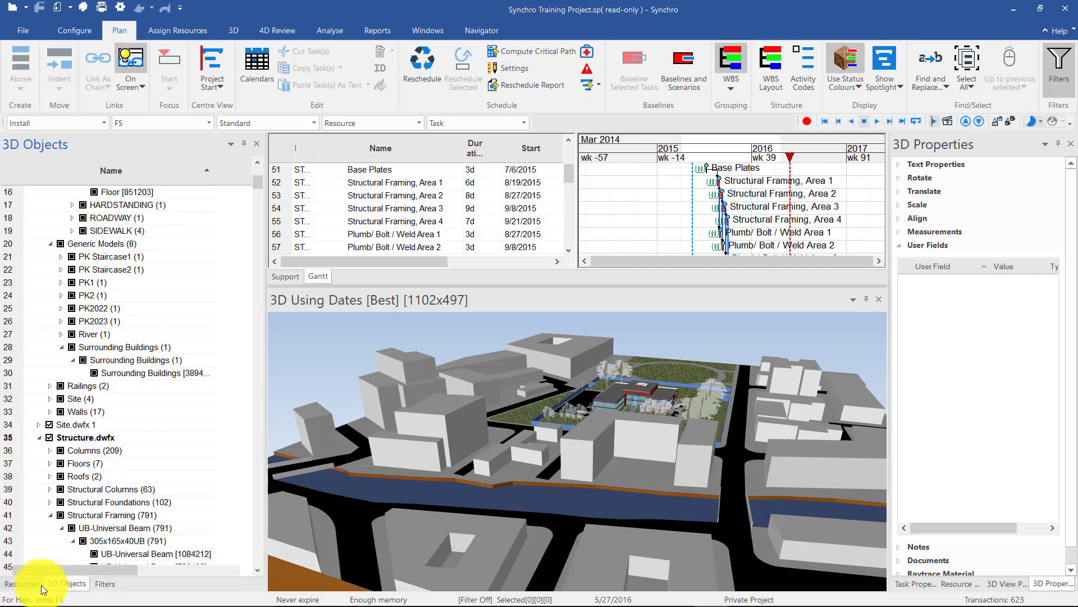
pyautogui.click(39, 584)
pyautogui.click(99, 583)
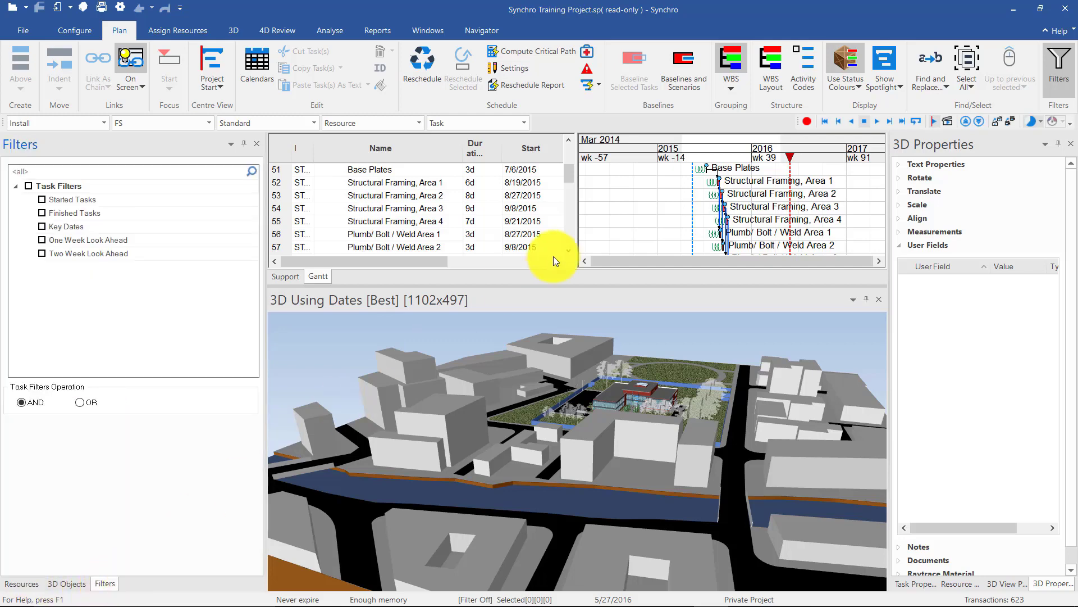
pyautogui.click(1052, 62)
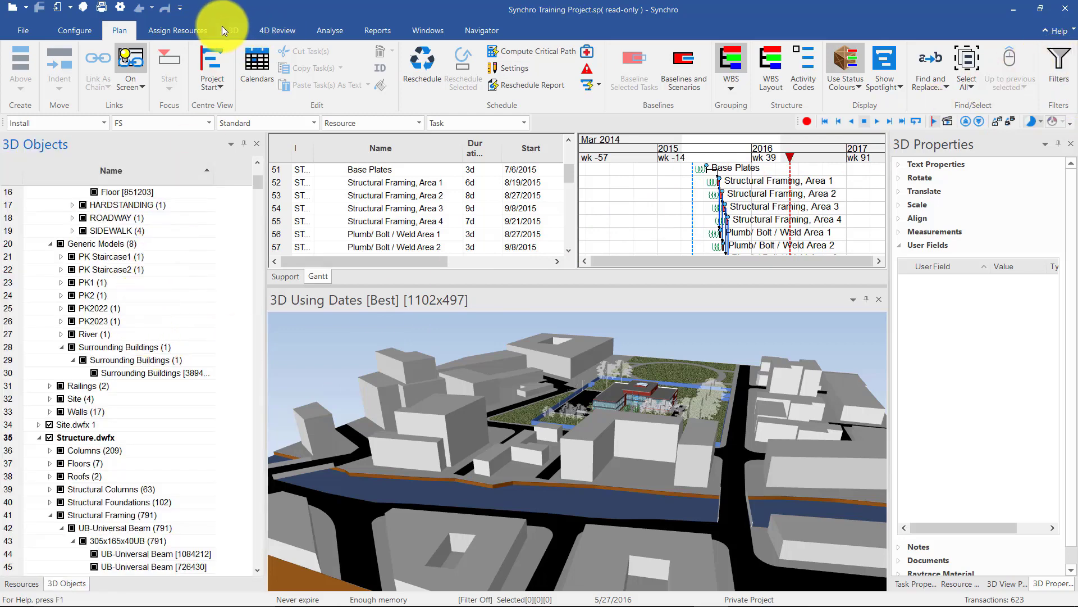
# Step: Look over the available 4D review commands and the resource assignment commands
pyautogui.click(281, 29)
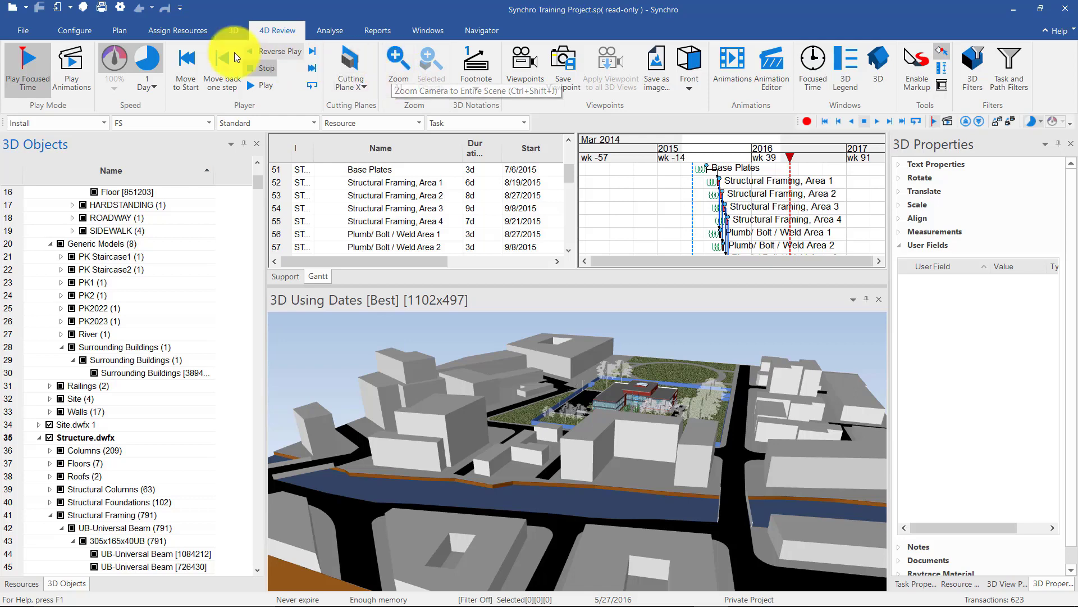
pyautogui.click(191, 32)
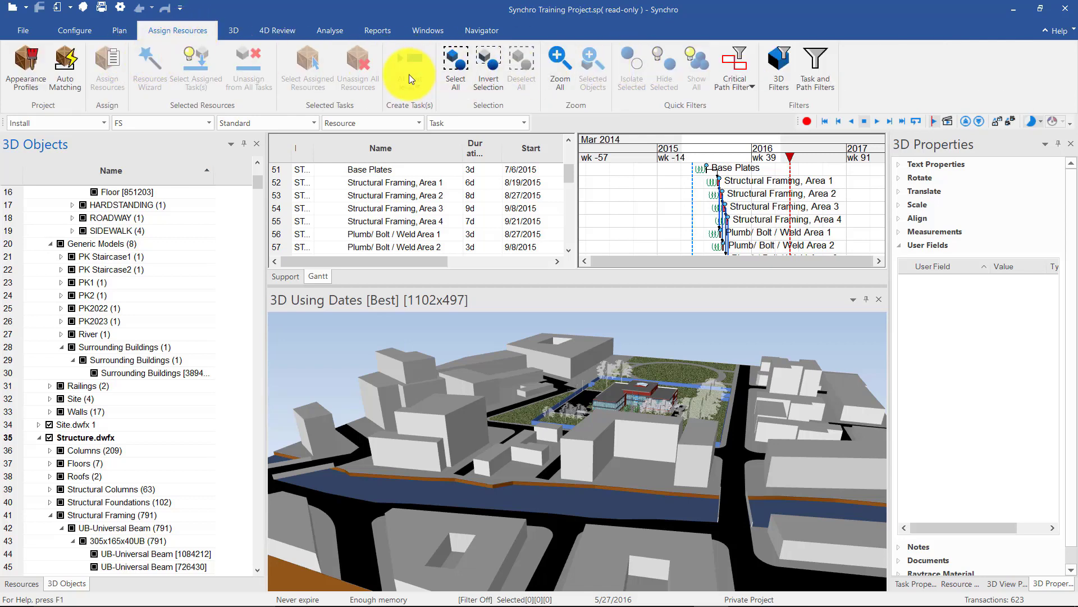
# Step: Look over the window and project data commands, and view the Appearance Profiles and Roles panels before hiding them again
pyautogui.click(427, 32)
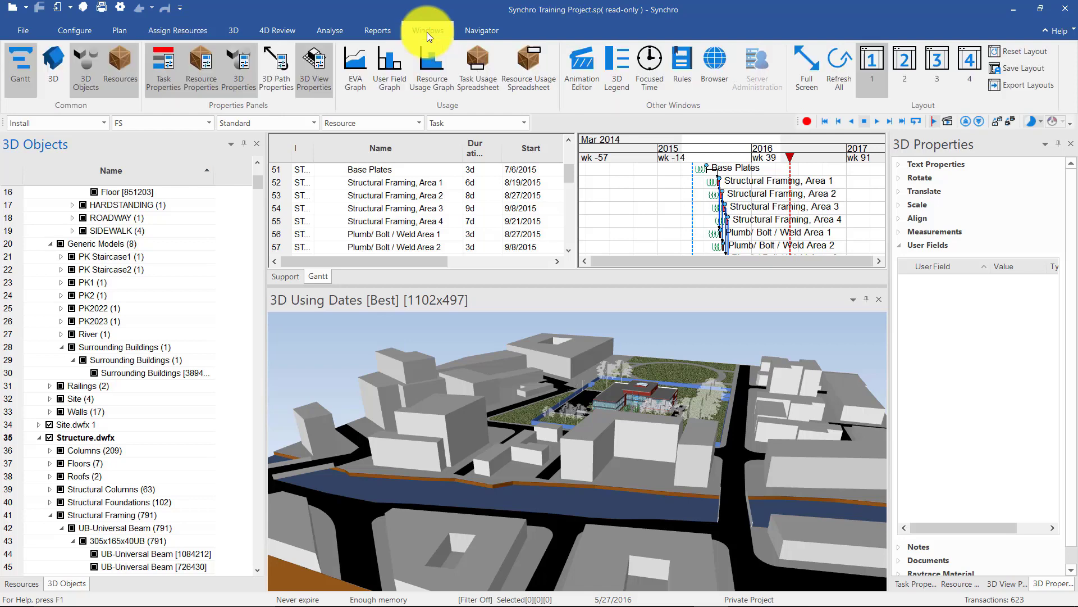
pyautogui.click(474, 30)
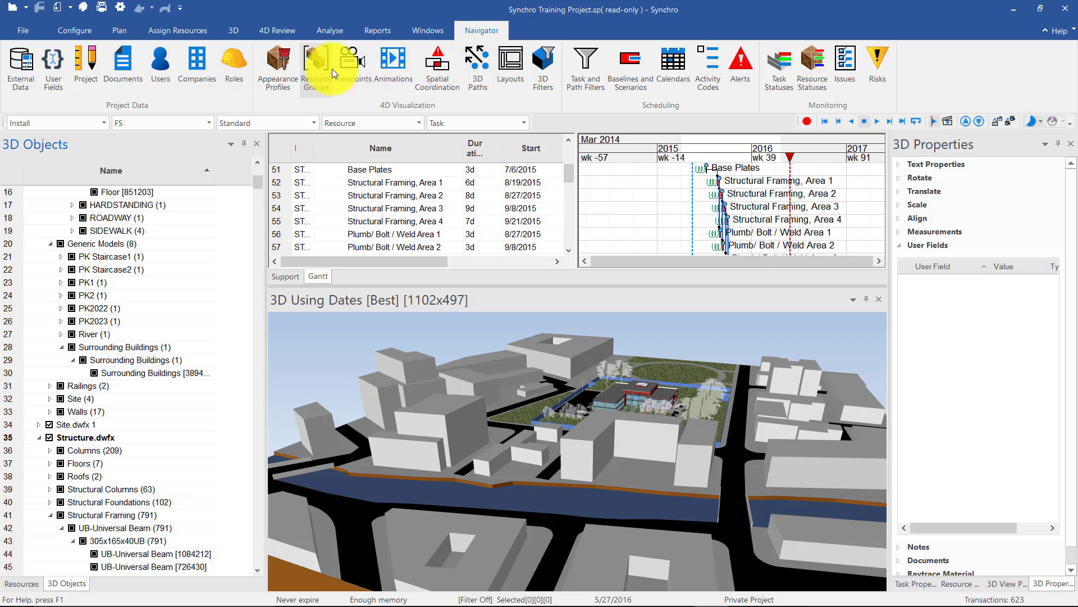
pyautogui.click(275, 66)
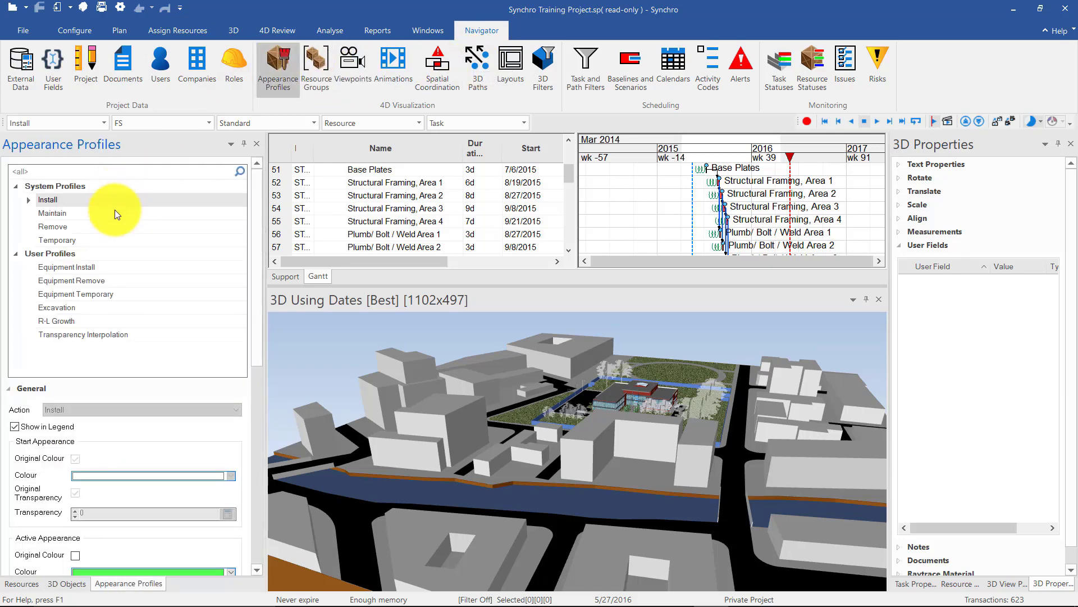
pyautogui.click(271, 73)
pyautogui.click(223, 69)
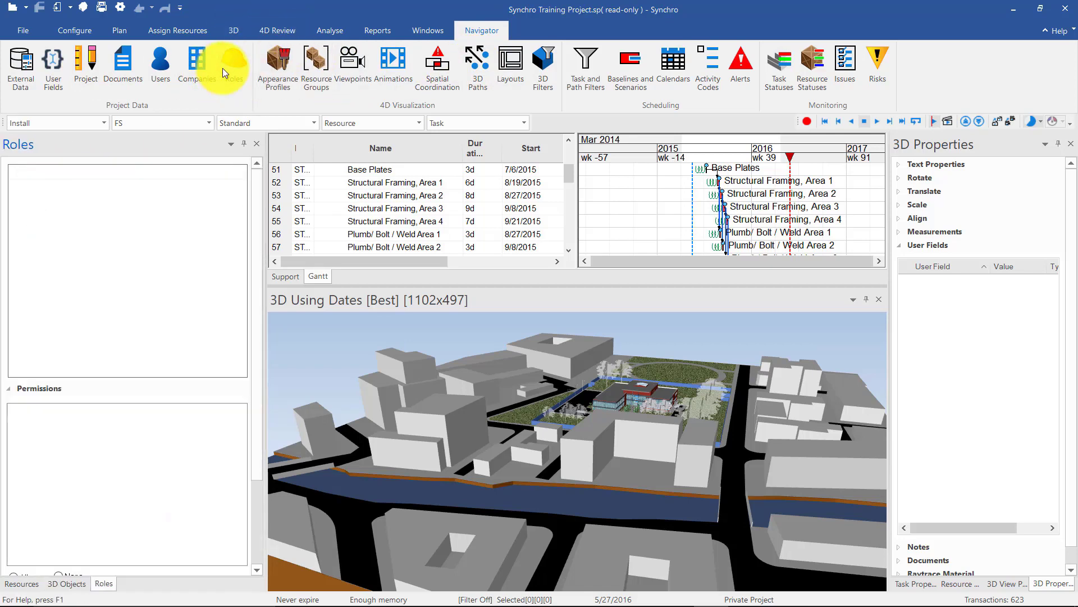
pyautogui.click(226, 69)
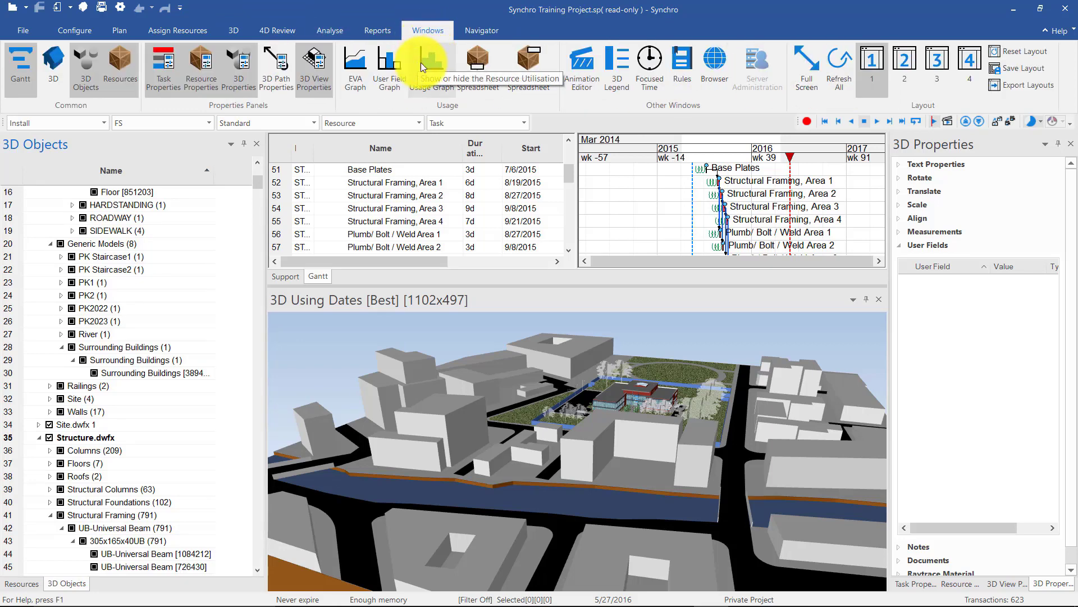
# Step: Display the resource usage graph below the Gantt chart, enlarge the Gantt area to read it, and hide the graph again
pyautogui.click(358, 74)
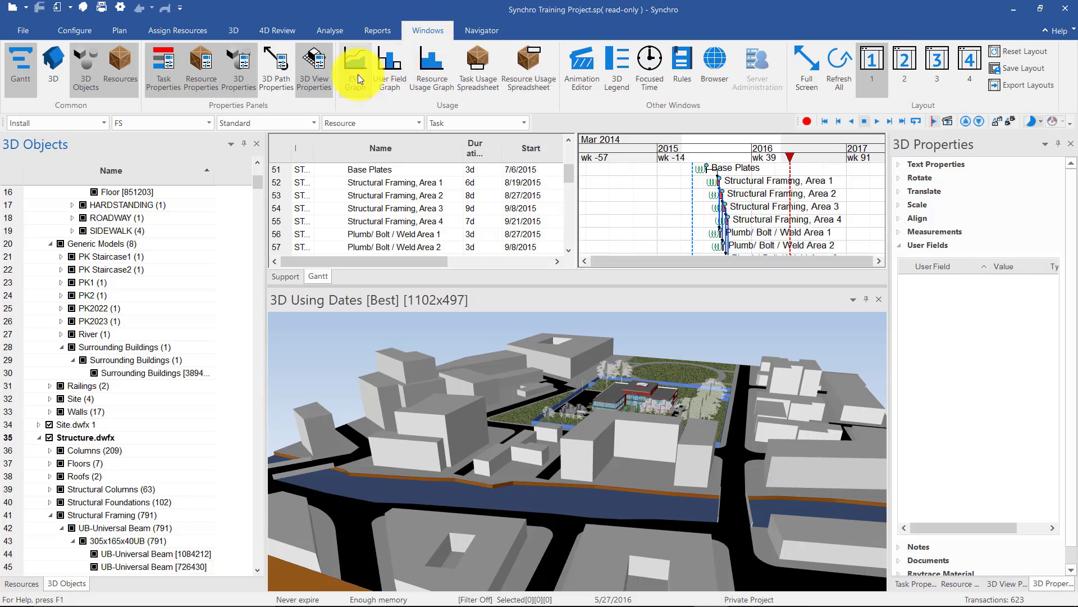
pyautogui.click(416, 73)
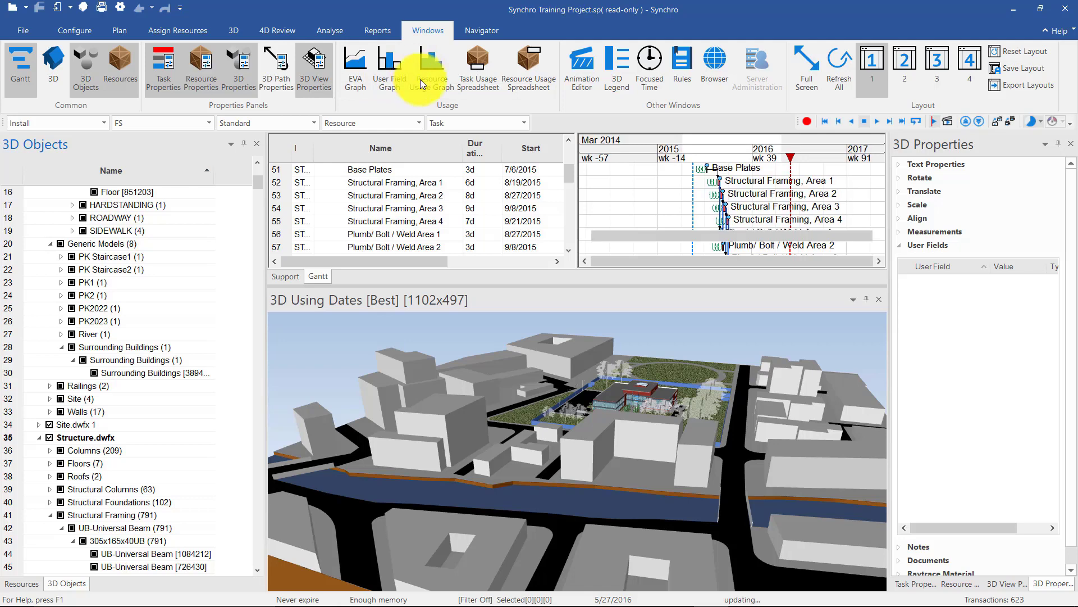
pyautogui.moveTo(535, 284); pyautogui.dragTo(540, 348)
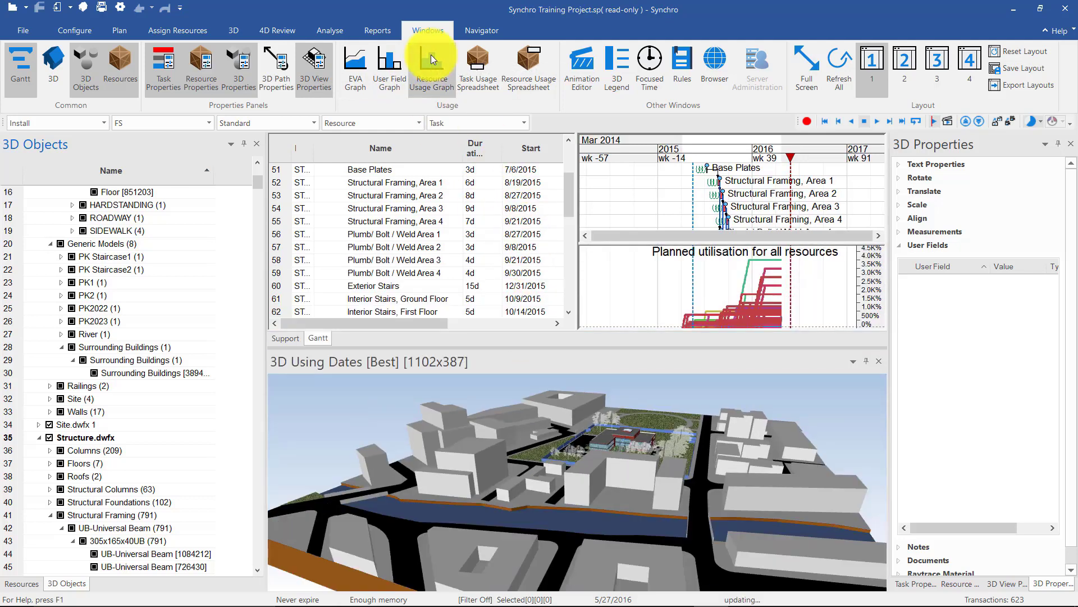
pyautogui.click(430, 55)
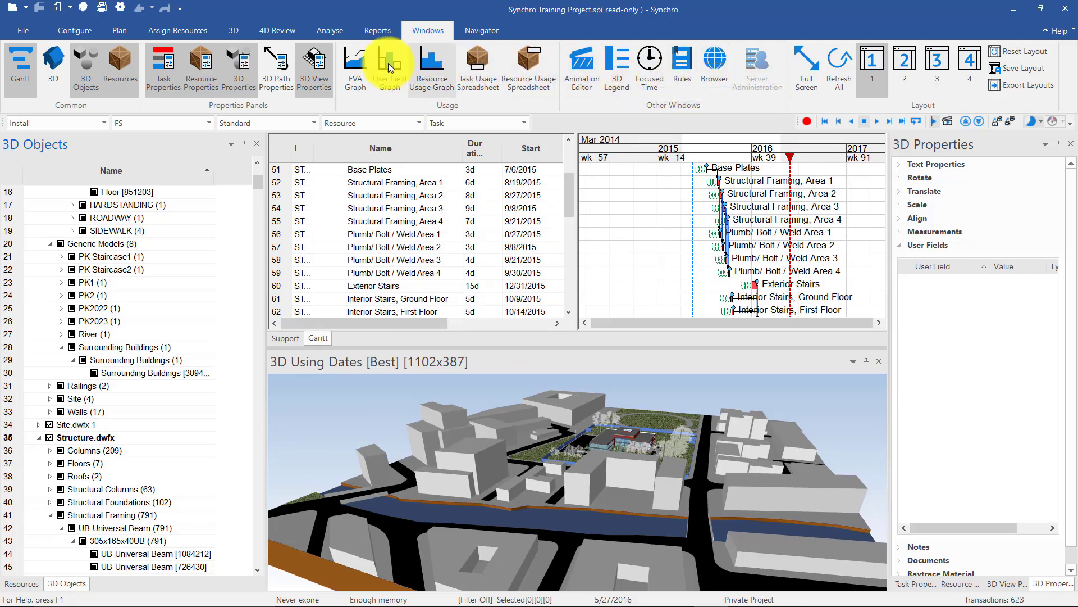
# Step: Open a second 3D view, stack it with the first as tabs, and separate the two views side by side again
pyautogui.click(48, 62)
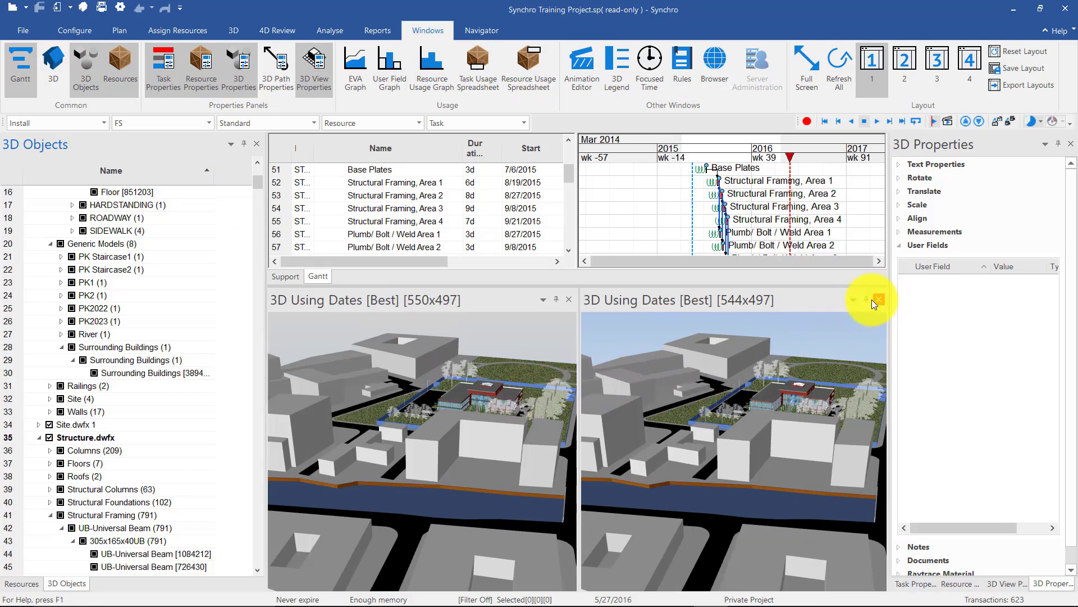
pyautogui.moveTo(760, 301); pyautogui.dragTo(572, 444)
pyautogui.moveTo(329, 589)
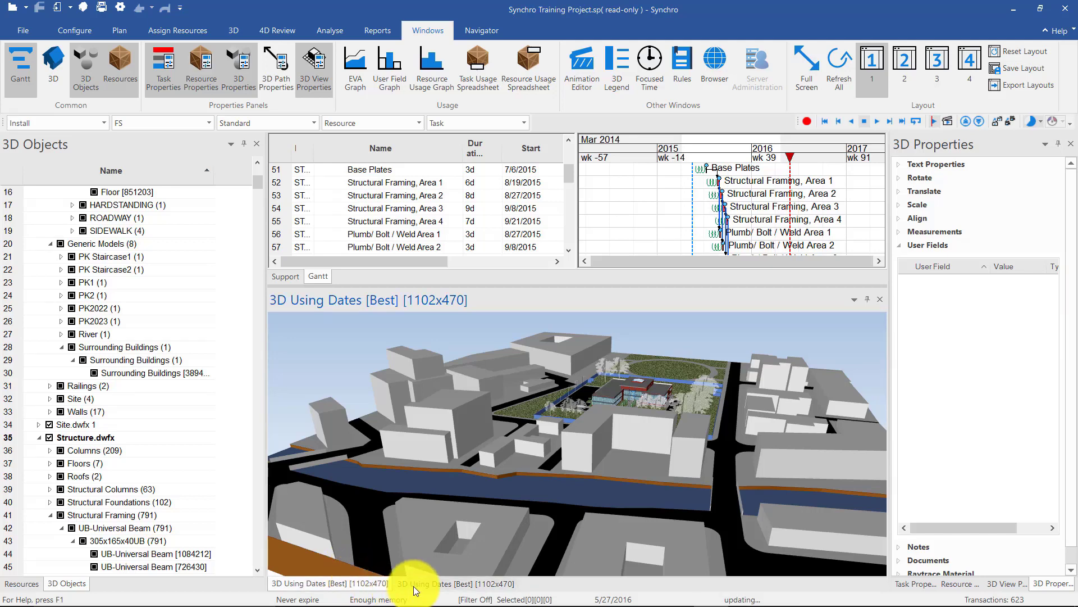
pyautogui.moveTo(362, 584); pyautogui.dragTo(600, 438)
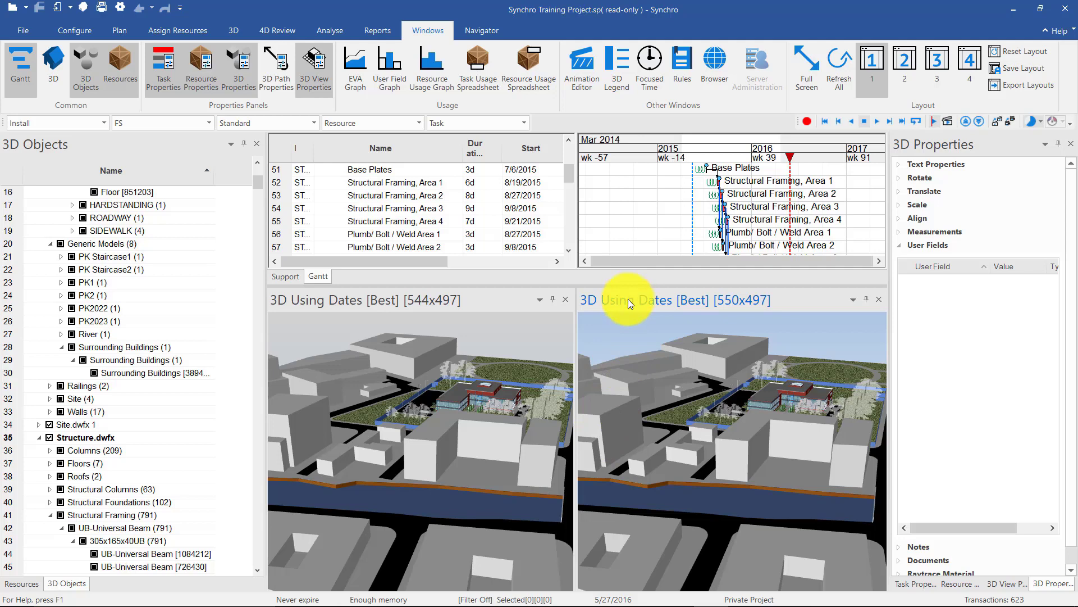
# Step: Dock one 3D view beside the Gantt chart and move it back next to the other 3D view
pyautogui.moveTo(628, 299); pyautogui.dragTo(442, 217)
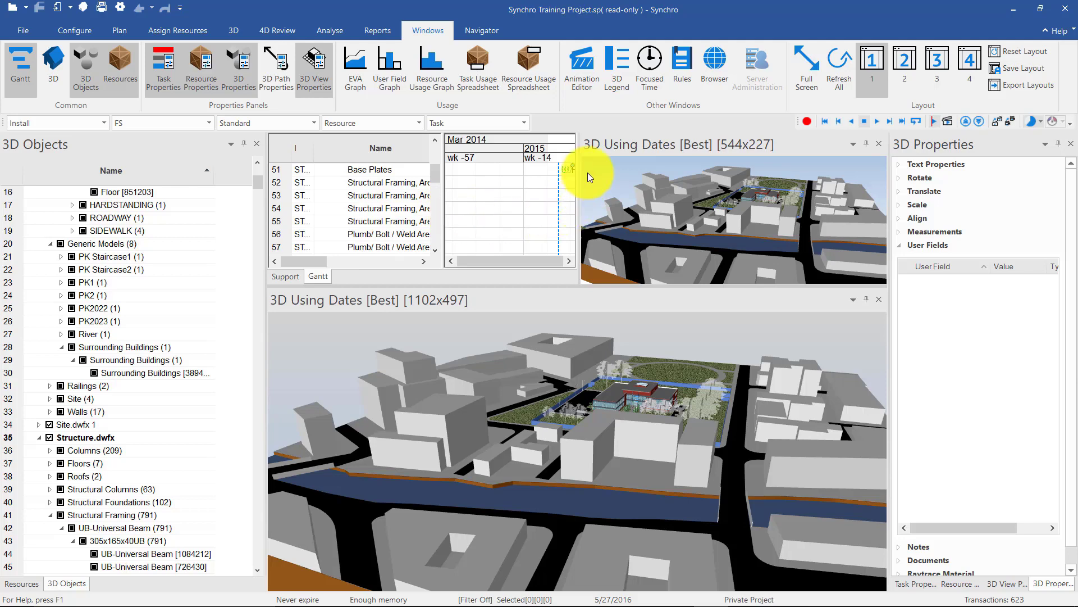
pyautogui.moveTo(603, 147); pyautogui.dragTo(603, 443)
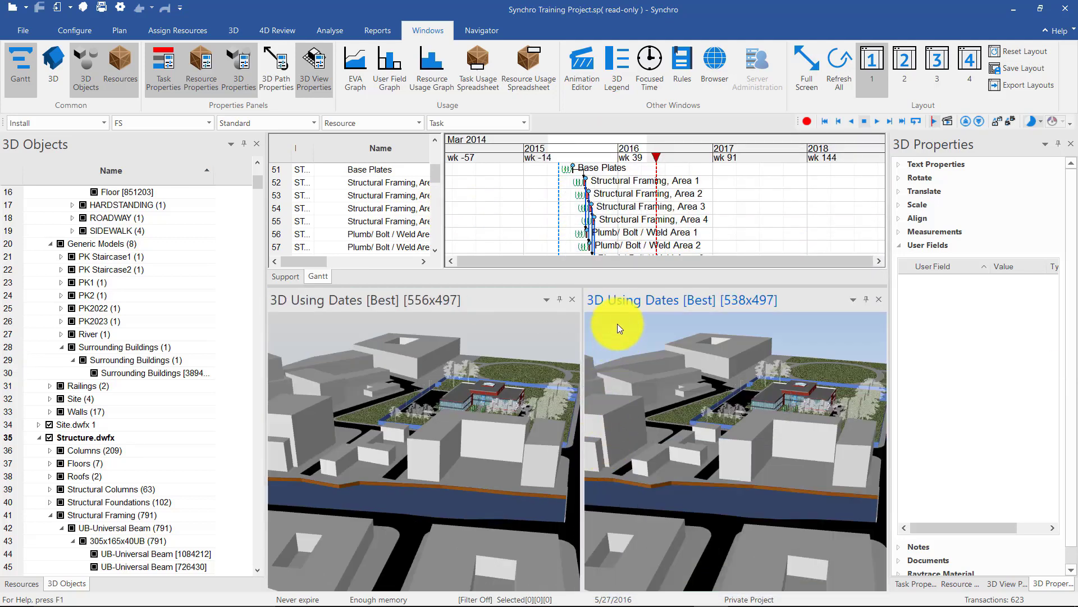
# Step: Switch the second 3D view between floating and docked, and close it once it is docked again
pyautogui.moveTo(622, 302); pyautogui.dragTo(544, 218)
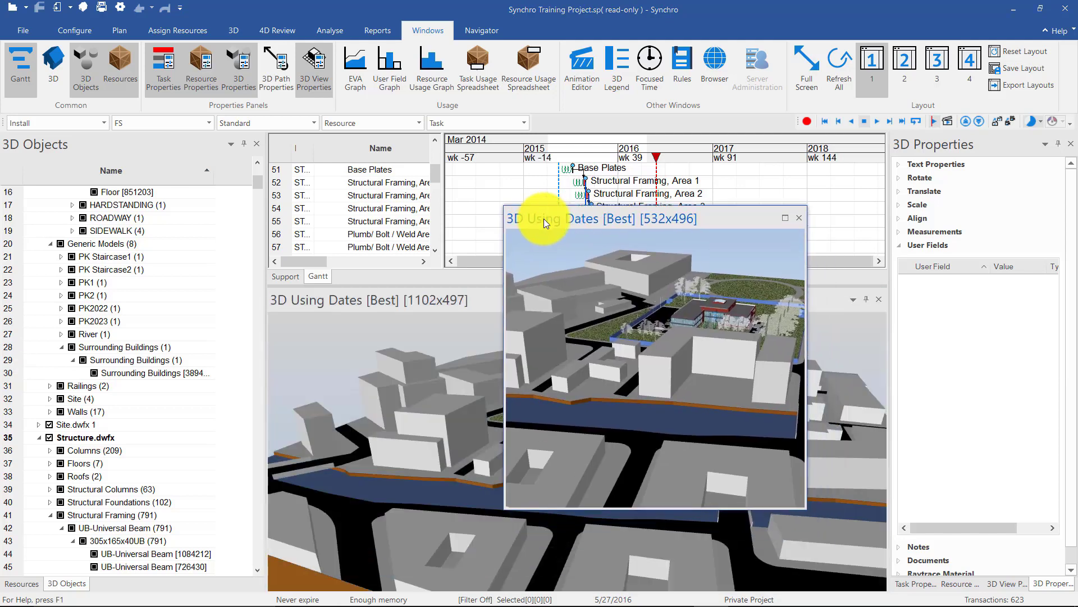
pyautogui.doubleClick(574, 219)
pyautogui.doubleClick(620, 302)
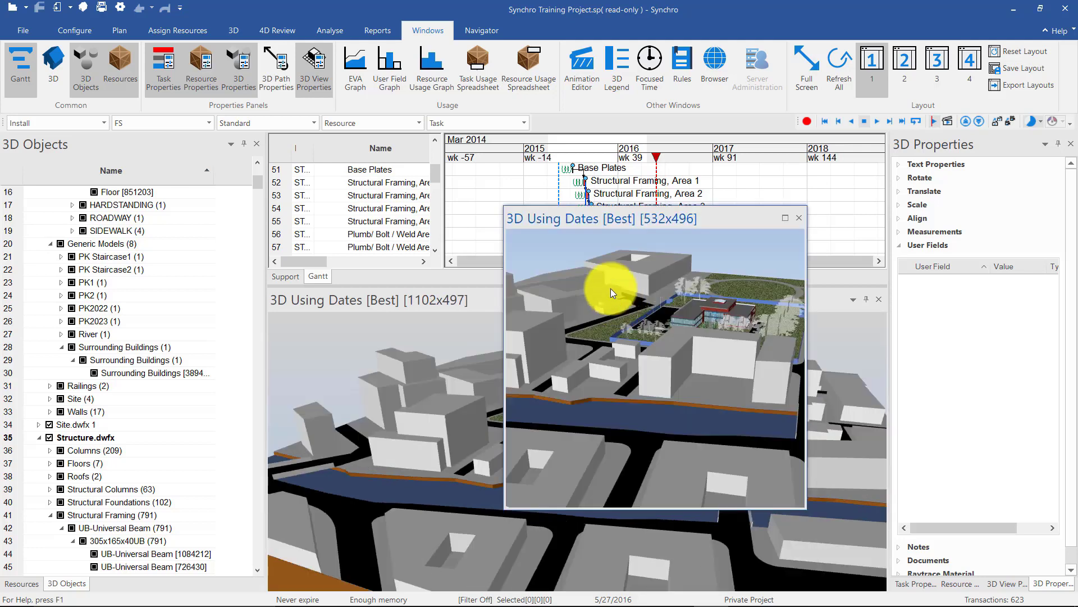
pyautogui.doubleClick(583, 214)
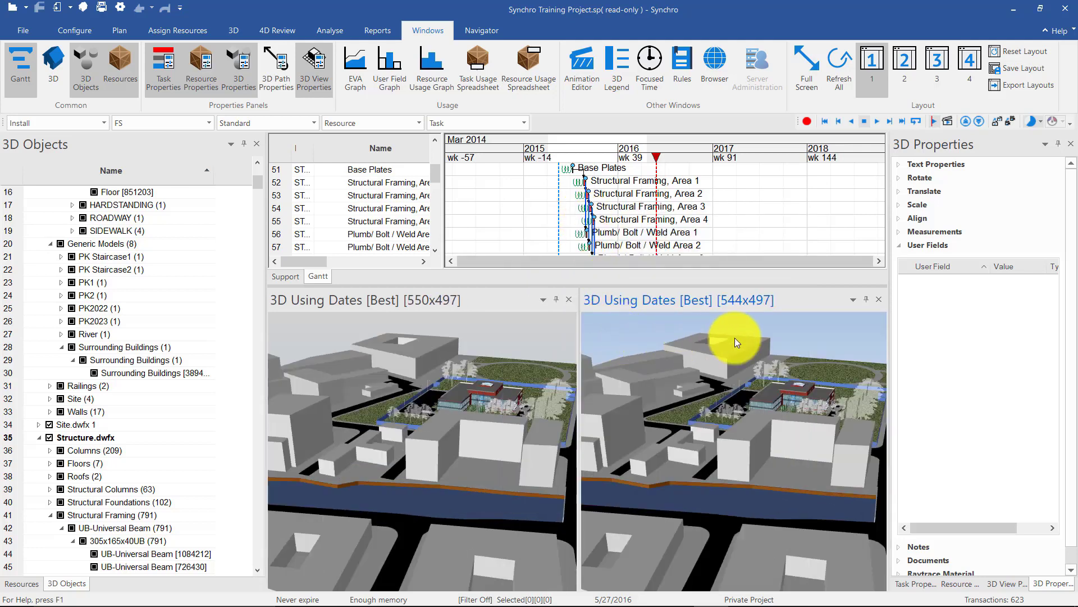
pyautogui.click(879, 299)
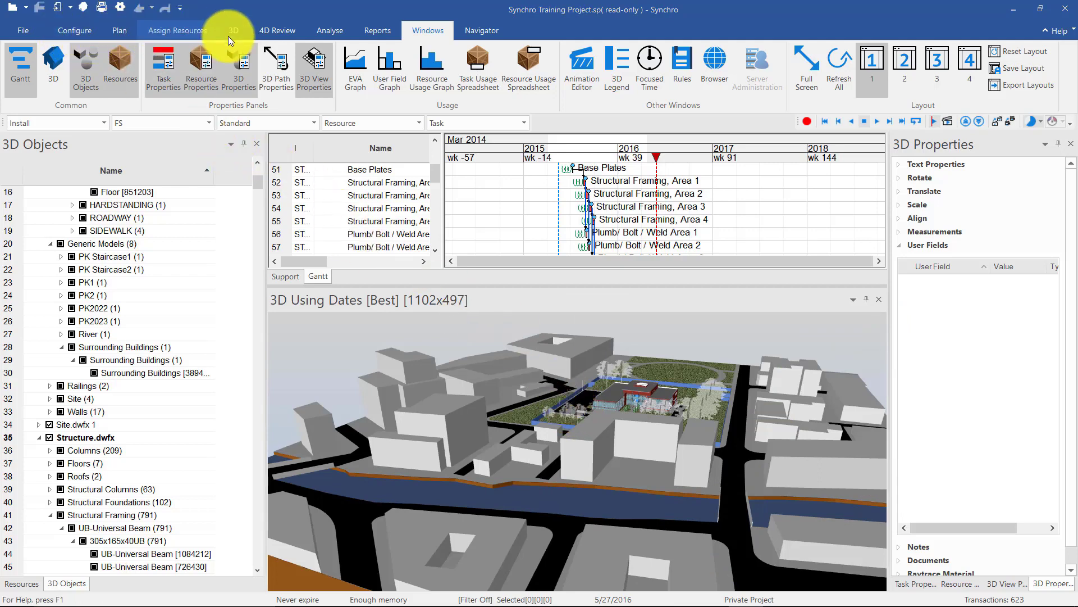
# Step: Detach the remaining 3D view as a floating window over the Gantt chart and reset the window layout
pyautogui.click(484, 31)
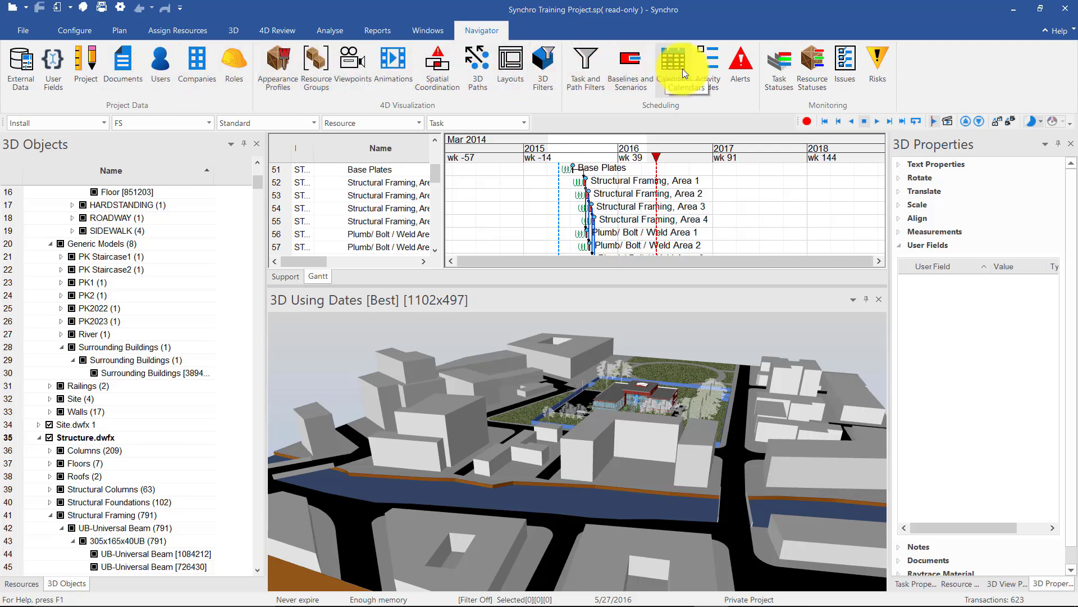
pyautogui.click(440, 31)
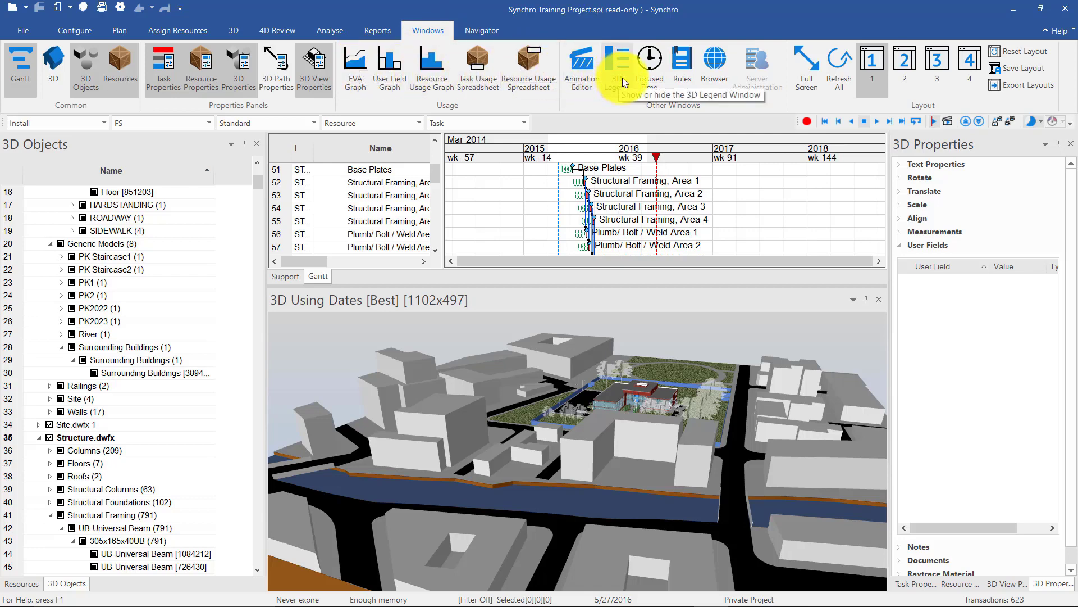
pyautogui.moveTo(631, 292); pyautogui.dragTo(700, 155)
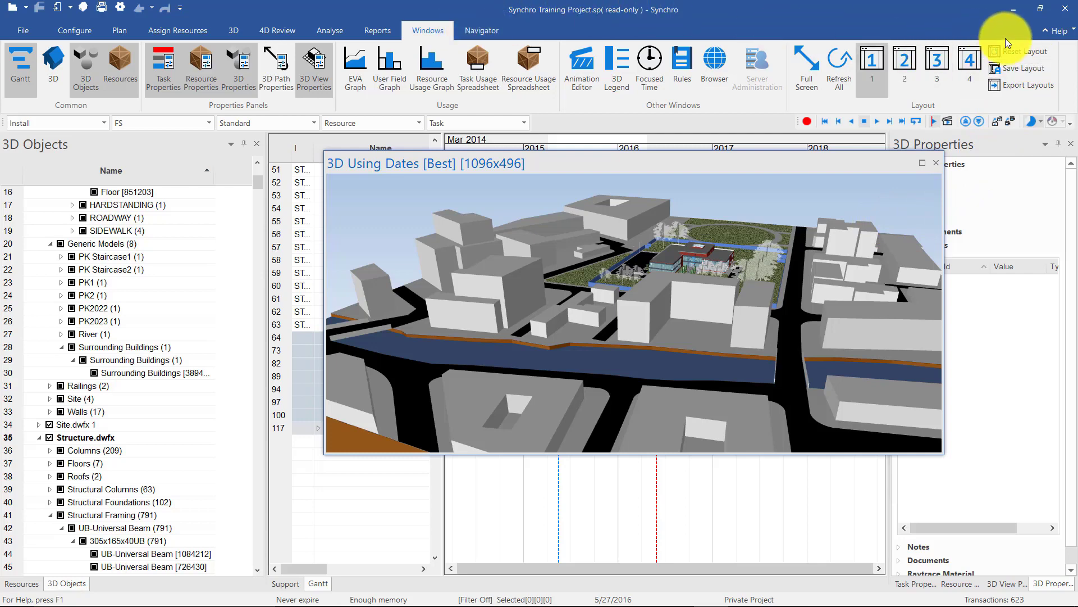
pyautogui.click(1014, 50)
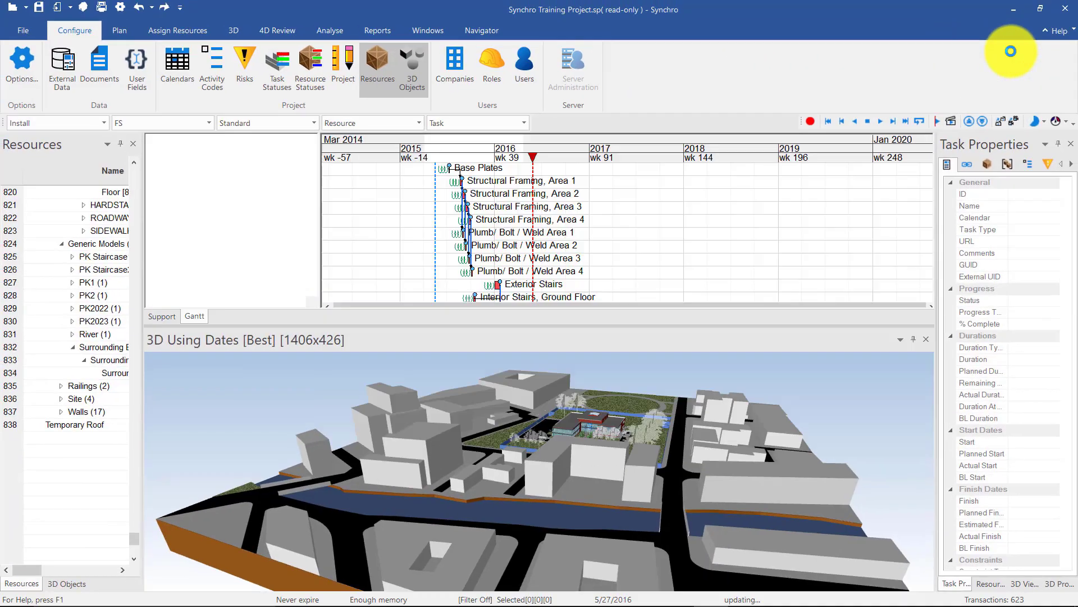